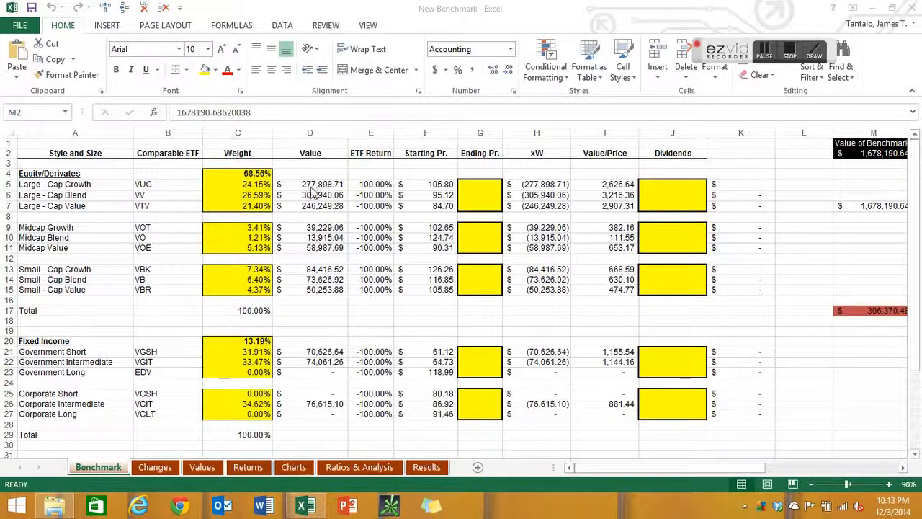
- Examine the equity style-and-size categories and the Comparable ETF column on the Benchmark sheet
click(191, 196)
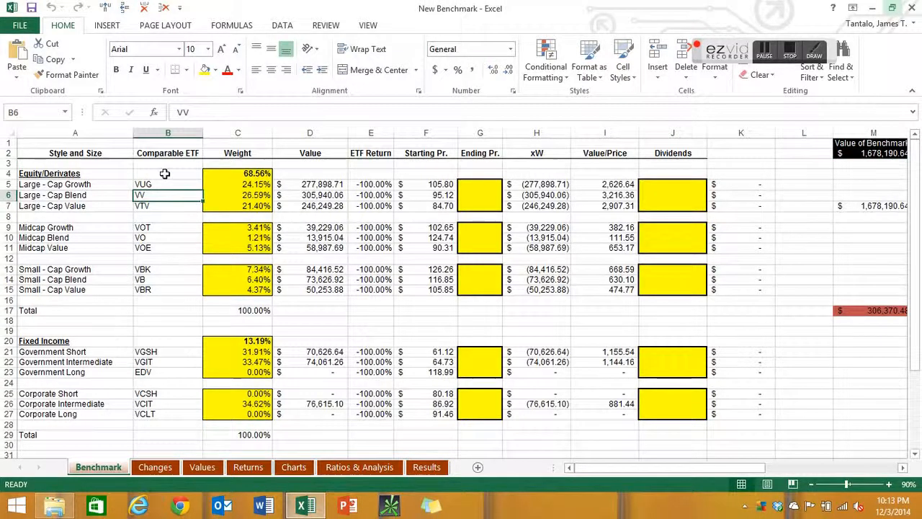
click(165, 173)
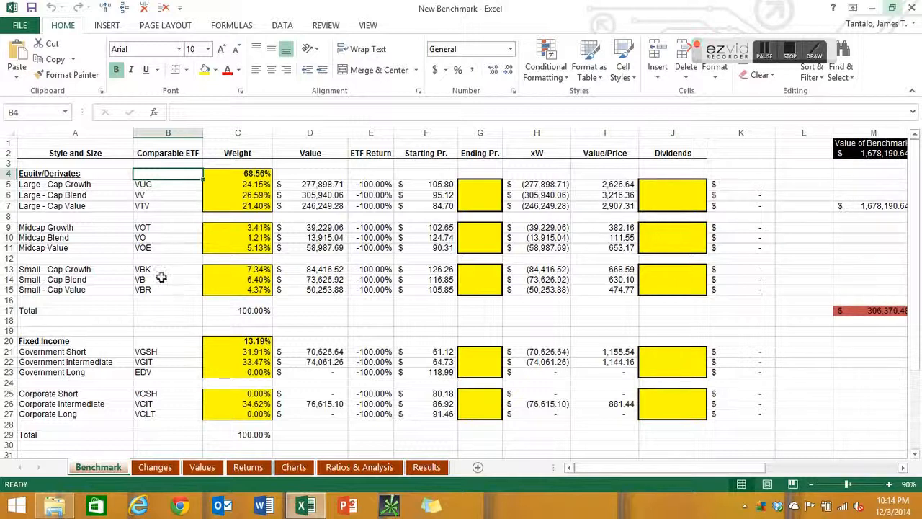
mouse_move(58, 186)
mouse_down()
mouse_move(55, 300)
mouse_move(45, 182)
mouse_up()
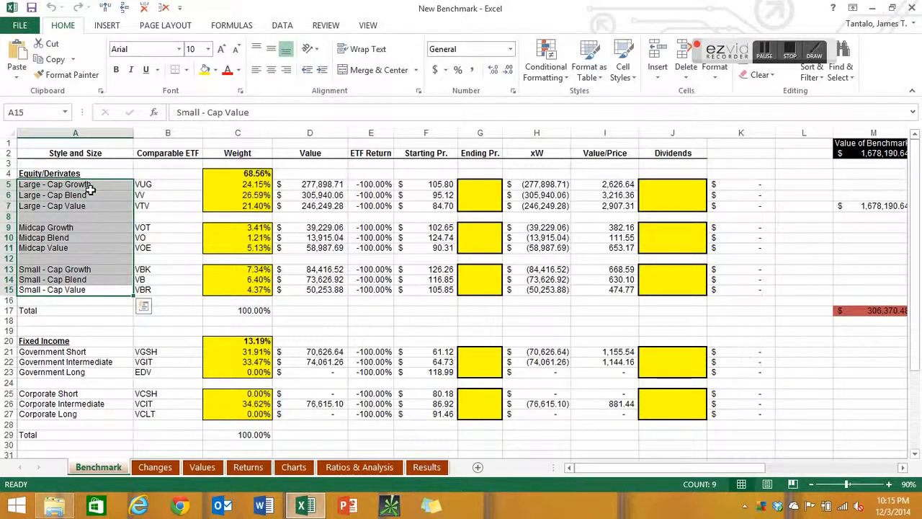
click(169, 131)
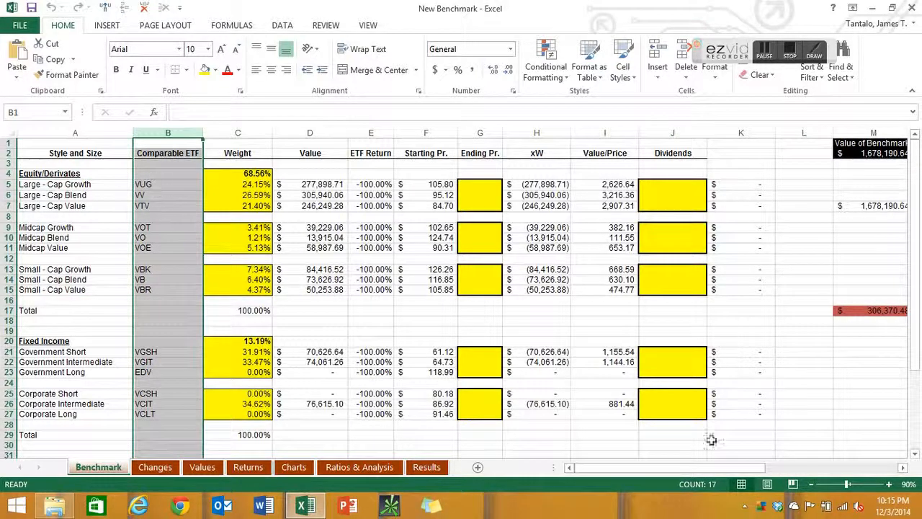
click(889, 484)
click(889, 484)
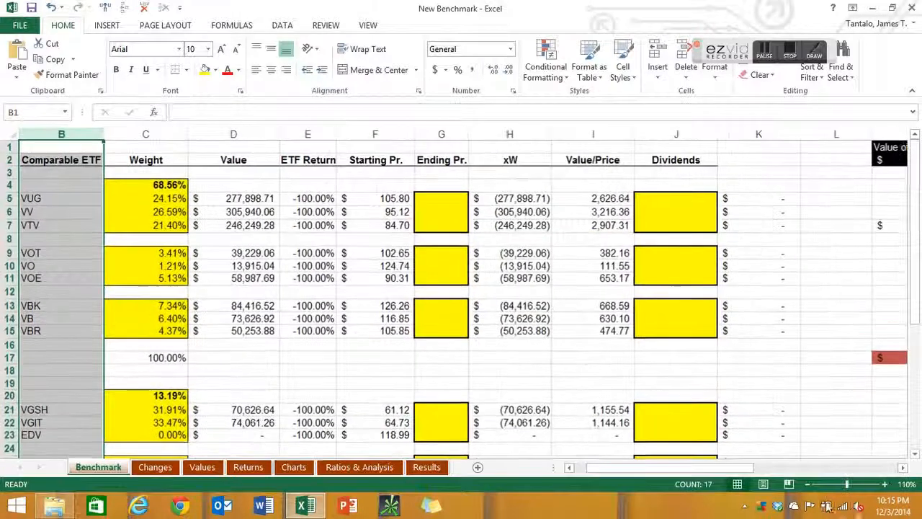
- Review the ETF tickers assigned to the equity, fixed income and cash categories
drag(691, 467, 652, 468)
click(200, 200)
drag(177, 198, 180, 333)
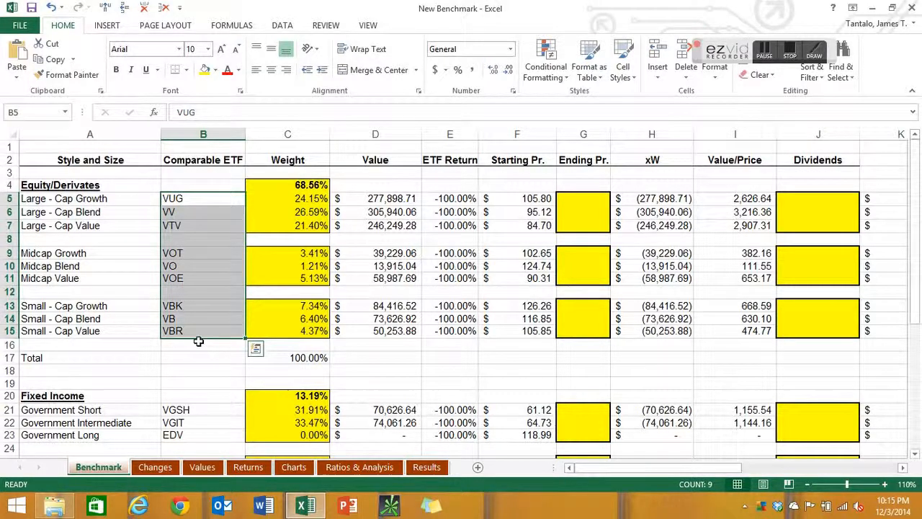
click(179, 200)
click(180, 346)
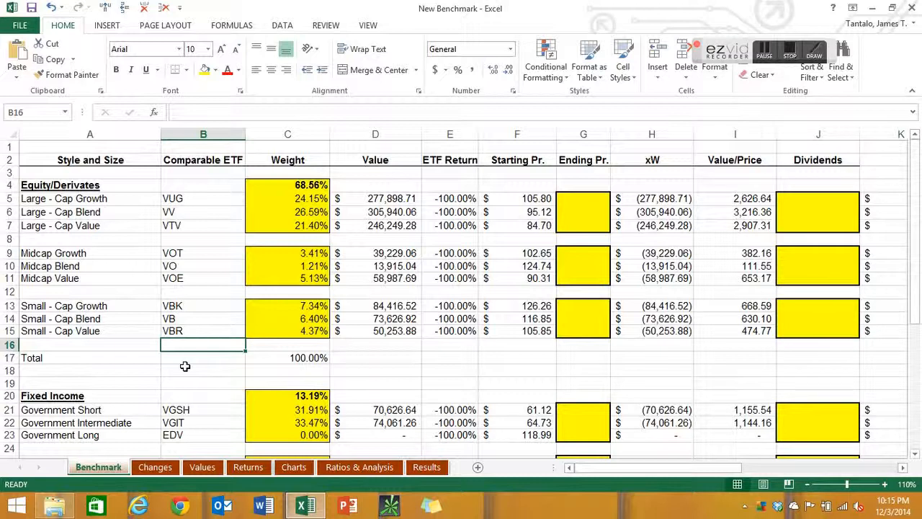
click(173, 199)
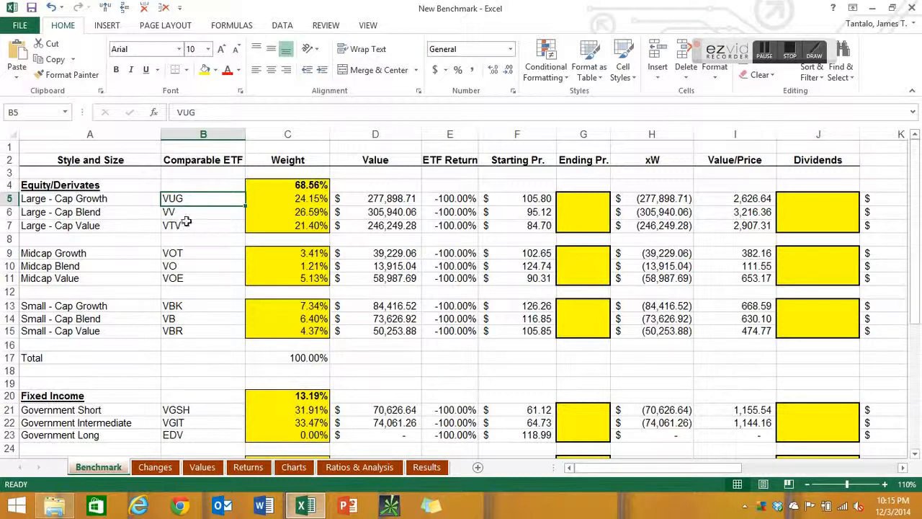
scroll(177, 333, down, 3)
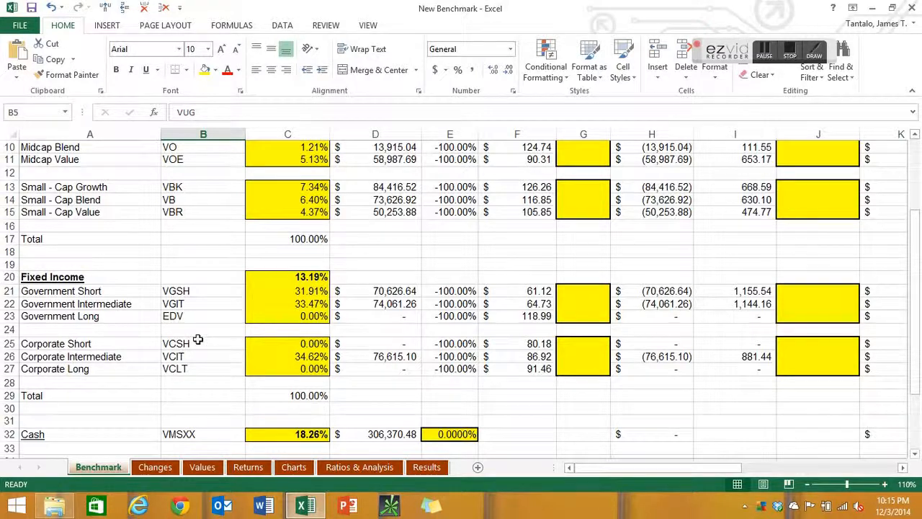
scroll(200, 351, up, 2)
scroll(203, 356, up, 1)
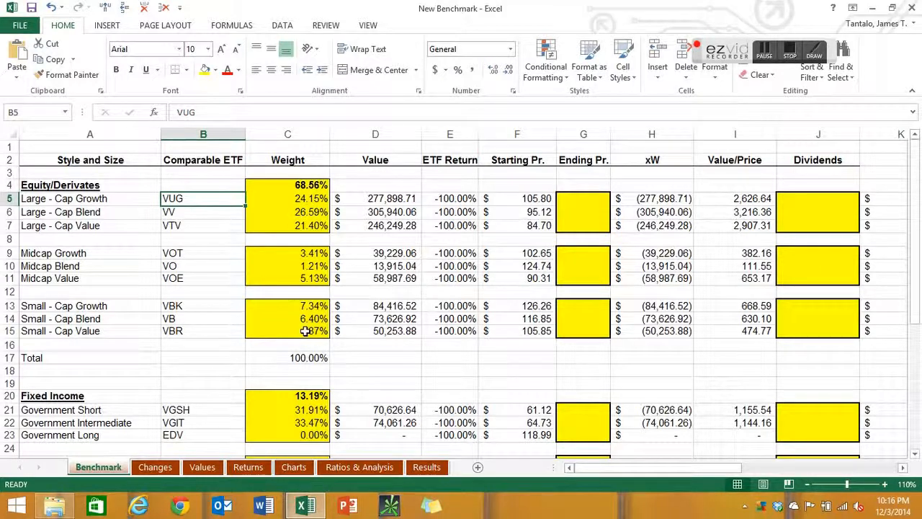
- Widen the ETF Return column slightly and select the Ending Pr. cell for Large - Cap Growth
drag(582, 194, 571, 329)
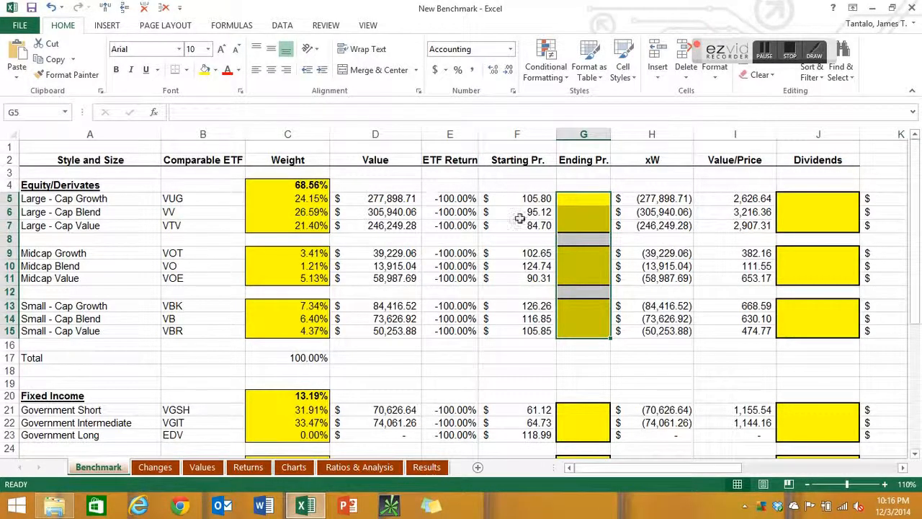
drag(477, 134, 481, 134)
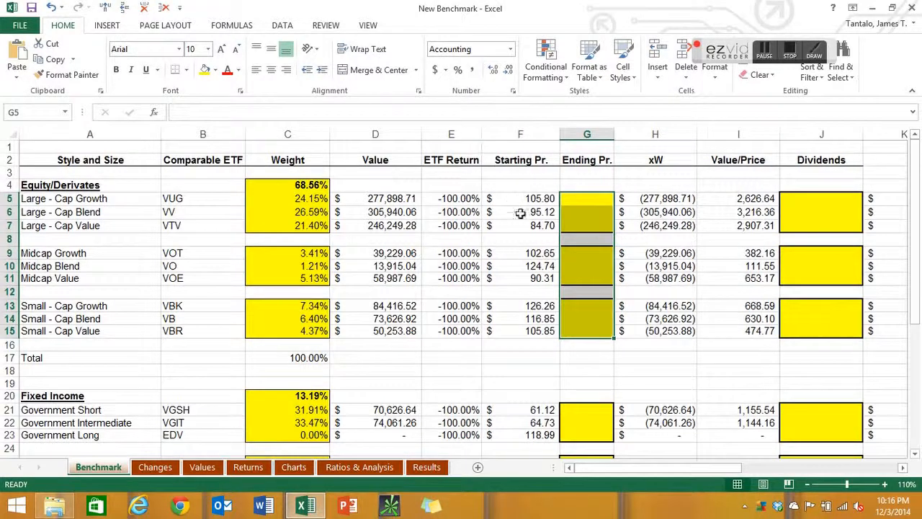
click(586, 199)
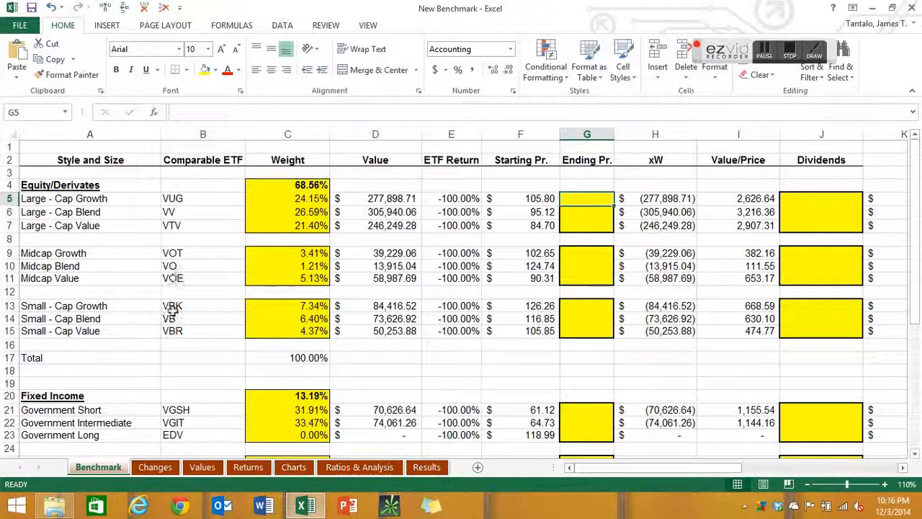
- Look over the yellow input cells for the equity, fixed income and cash holdings
scroll(367, 329, down, 3)
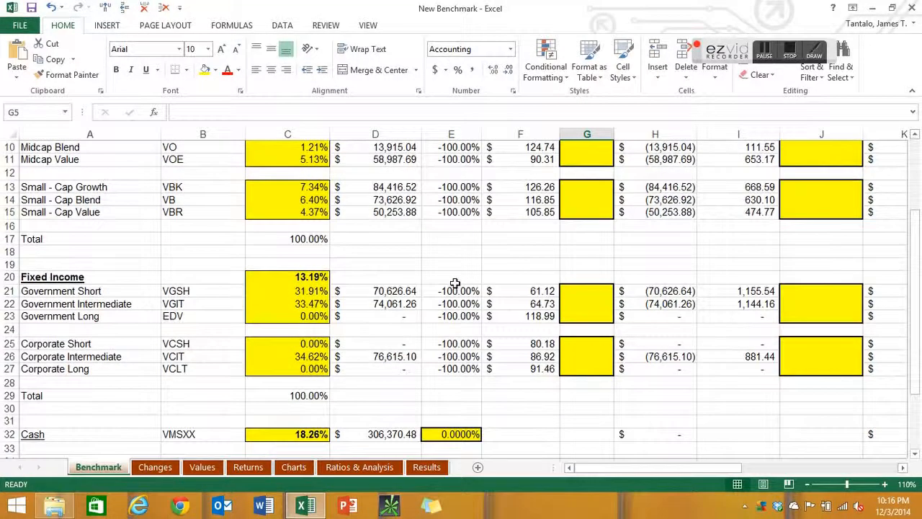
scroll(433, 283, down, 1)
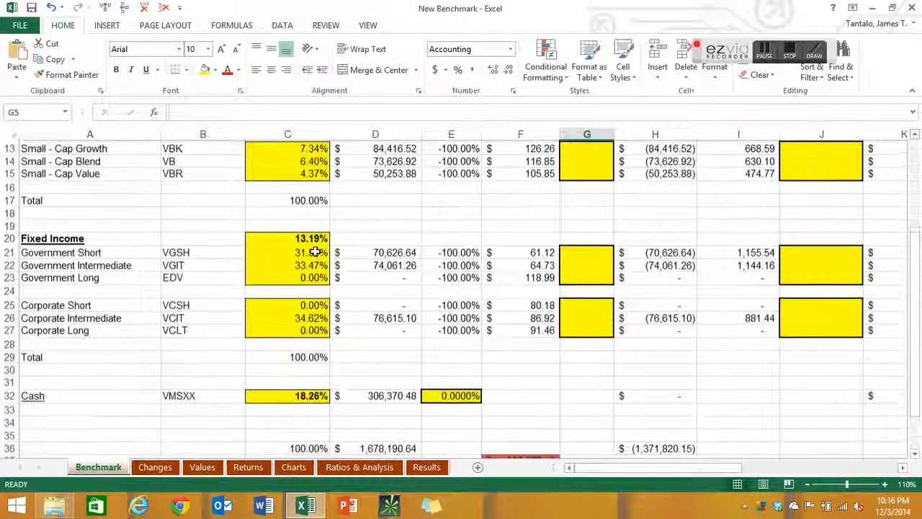
scroll(593, 344, up, 3)
scroll(592, 344, up, 1)
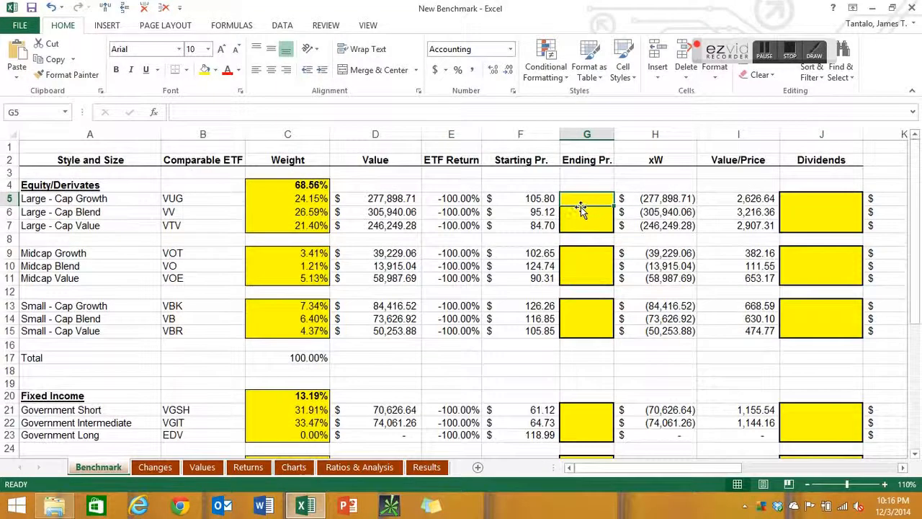
scroll(539, 232, down, 2)
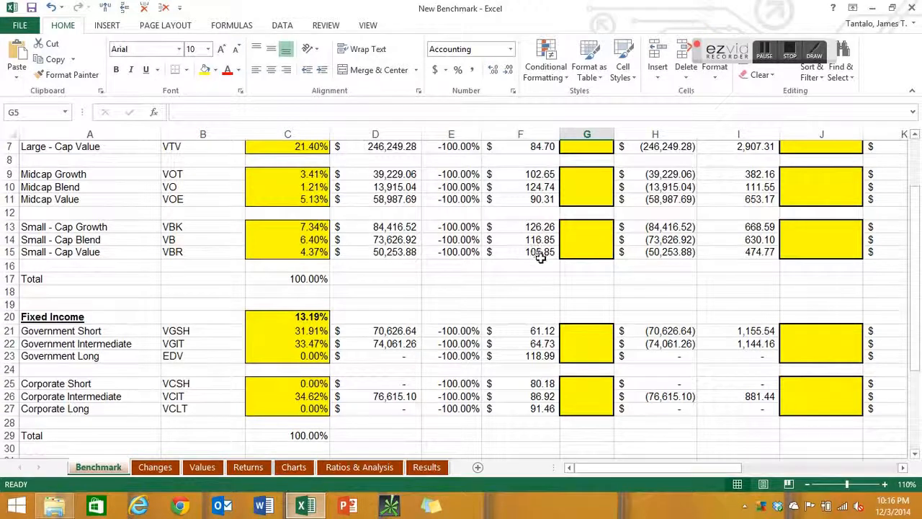
scroll(540, 258, up, 2)
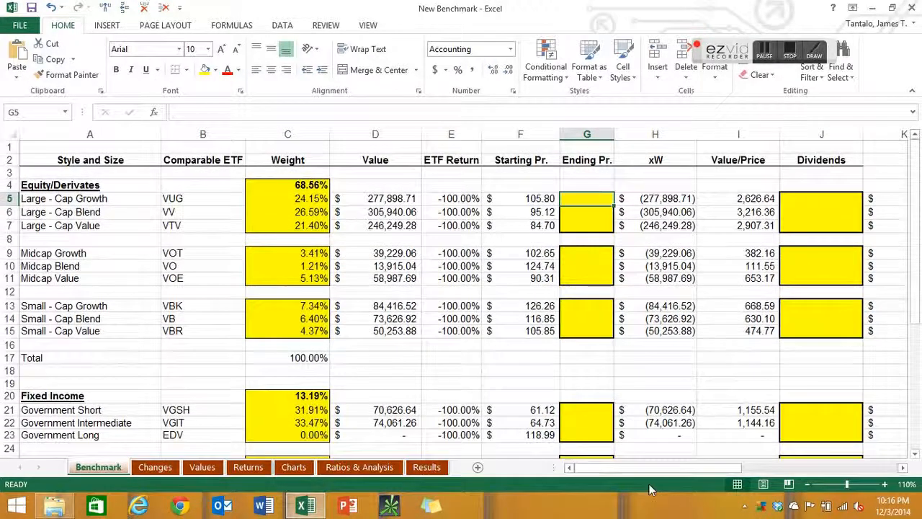
- Inspect the Value of Benchmark figure and the related total below it in column M
drag(628, 469, 657, 470)
mouse_move(769, 359)
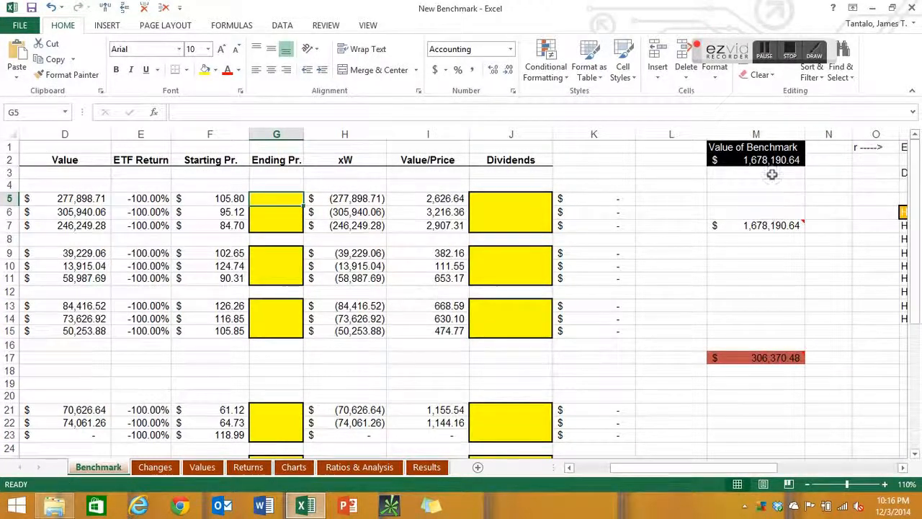
click(767, 228)
click(760, 287)
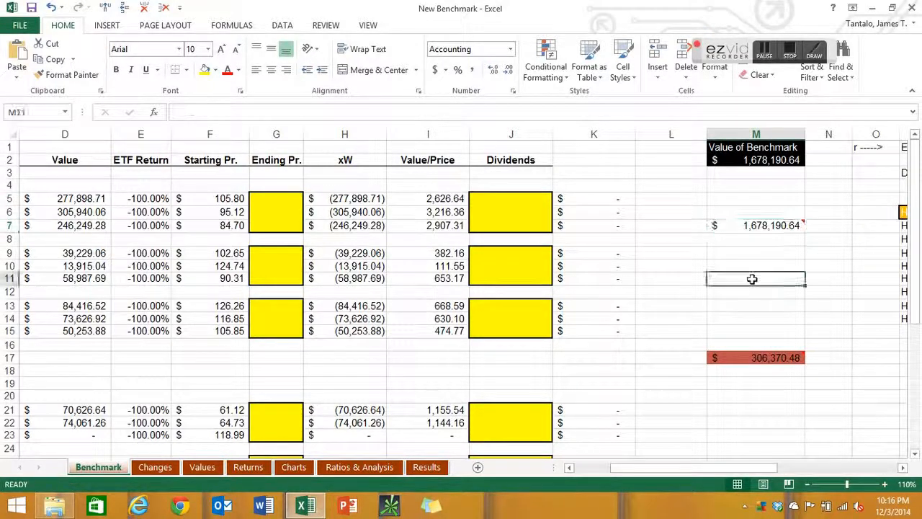
- Review the weights, values and prices of all benchmark holdings, down to the cash row and the totals beneath it
drag(763, 467, 728, 468)
scroll(349, 256, down, 2)
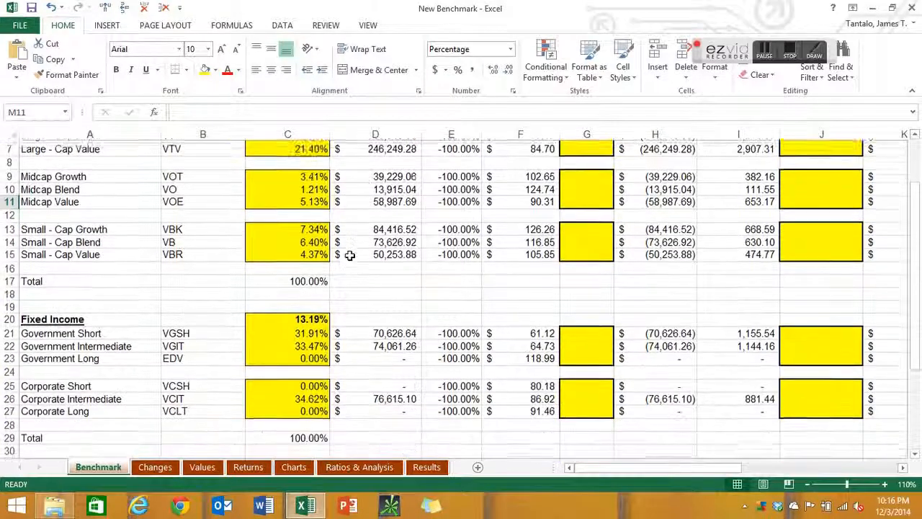
scroll(349, 255, down, 2)
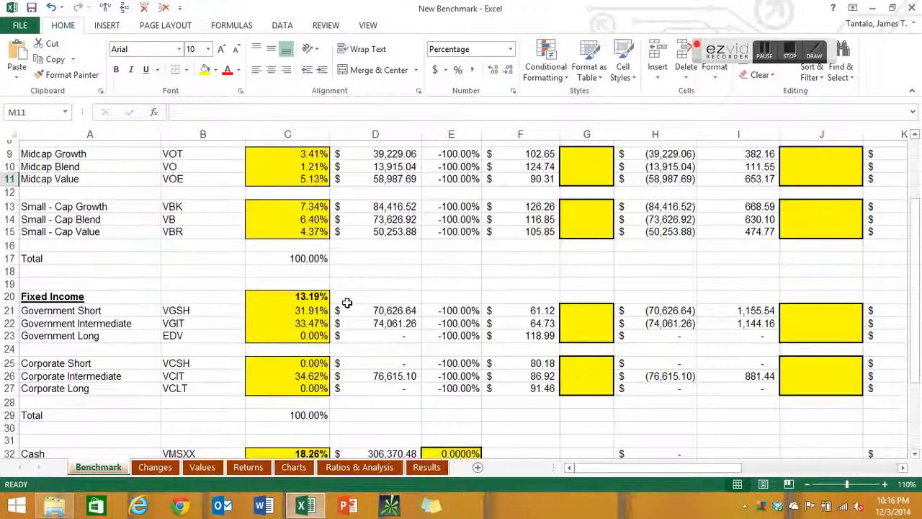
scroll(348, 301, up, 4)
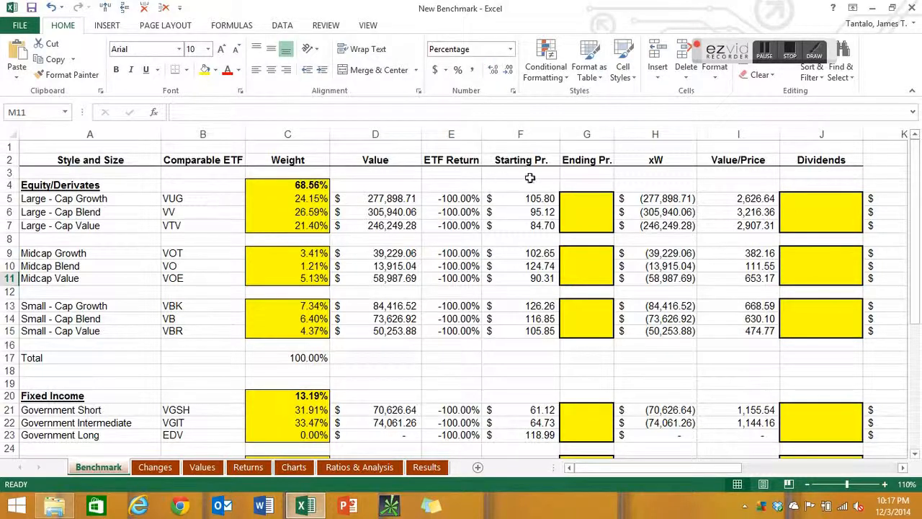
scroll(228, 197, down, 1)
scroll(228, 197, down, 4)
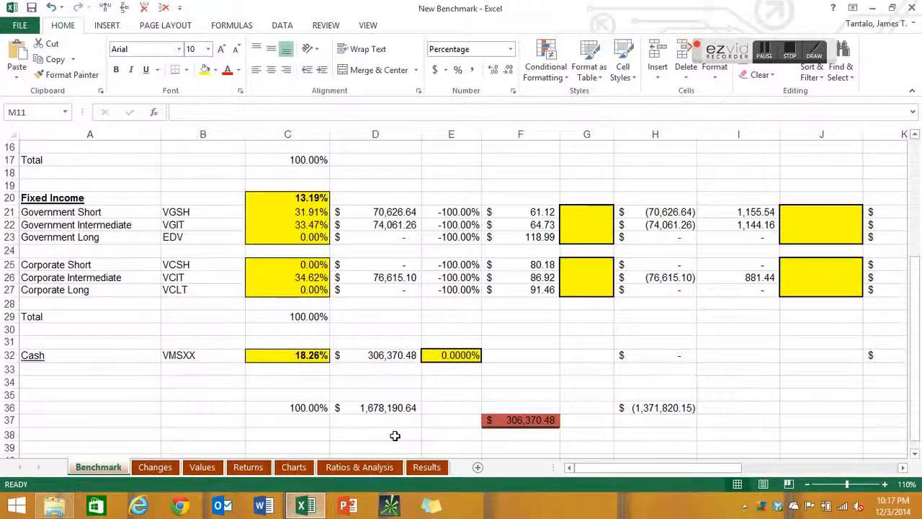
scroll(630, 424, up, 5)
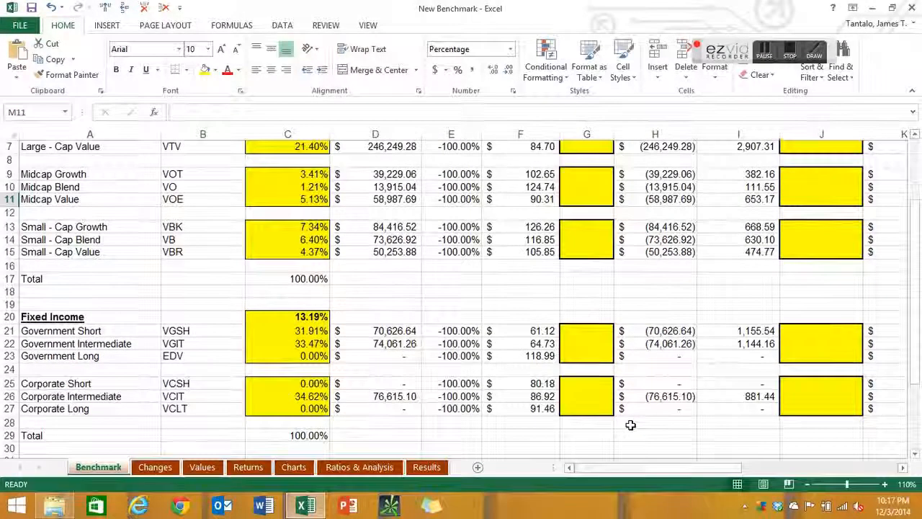
drag(669, 465, 646, 469)
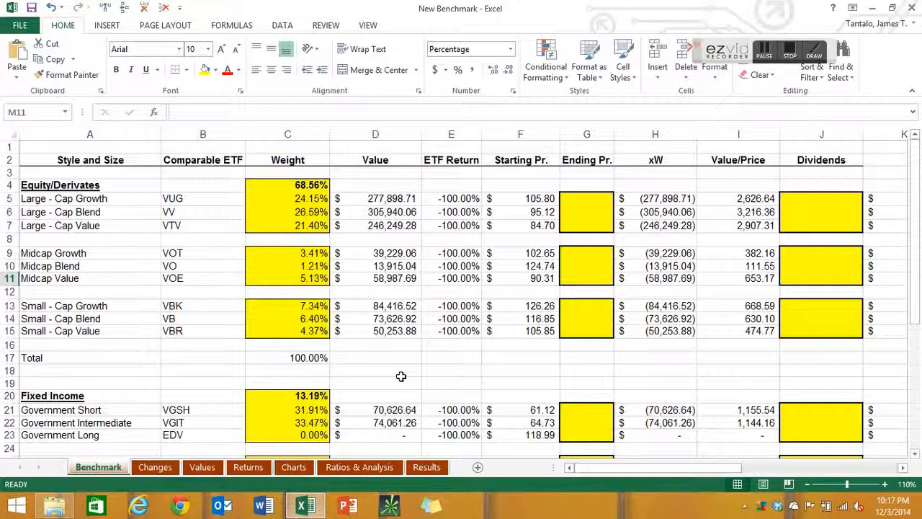
- Open the Changes sheet and examine the allocation block dated 6/30/2014
click(164, 467)
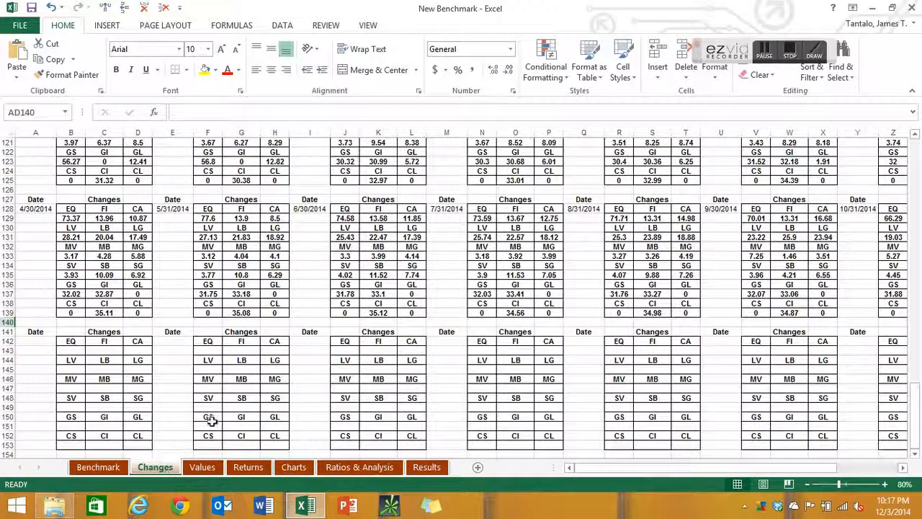
click(885, 484)
click(885, 484)
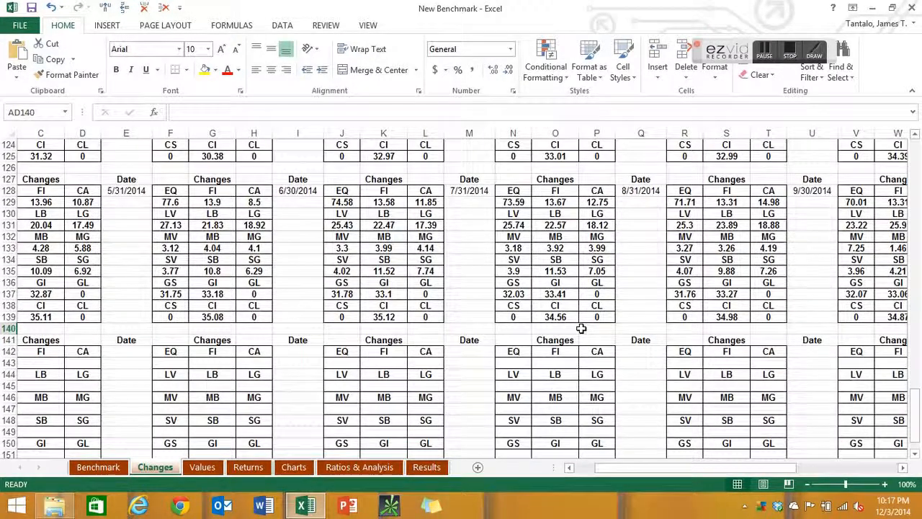
drag(339, 180, 422, 317)
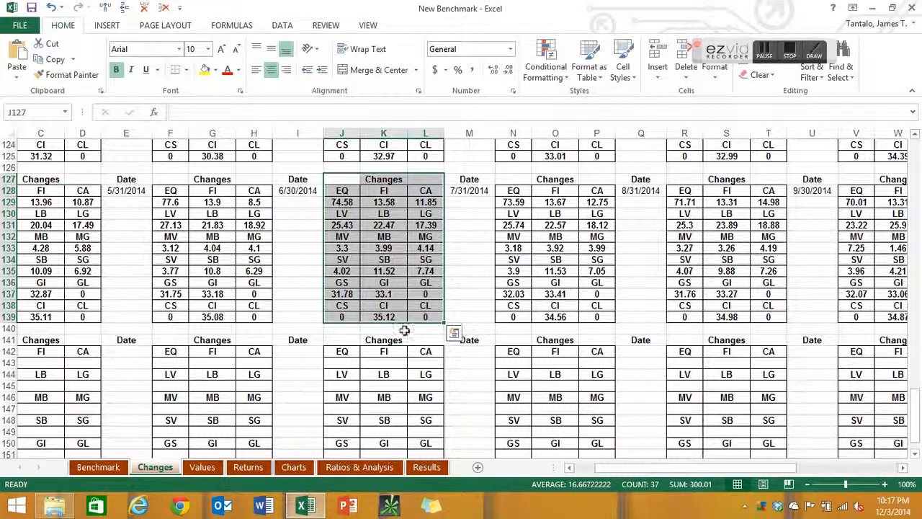
click(472, 281)
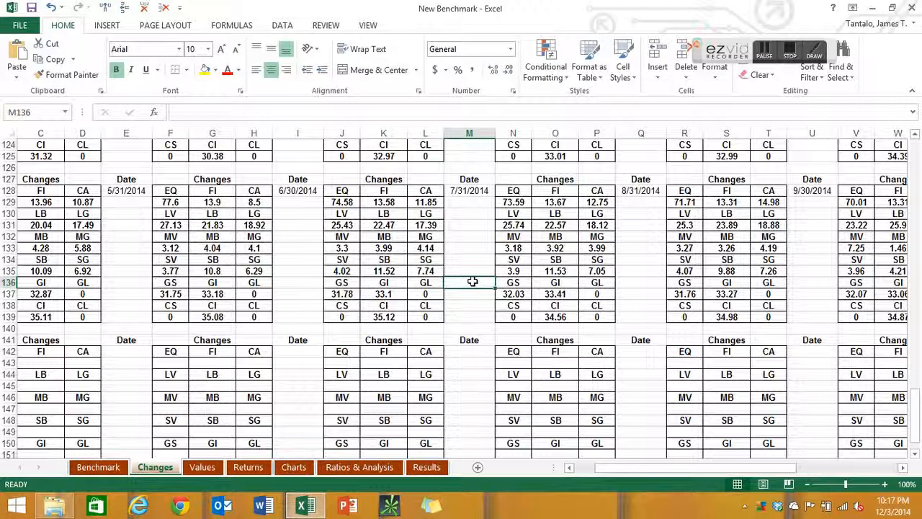
- Open the Values sheet and examine its portfolio and index return columns, including Return To Benchmark
click(203, 467)
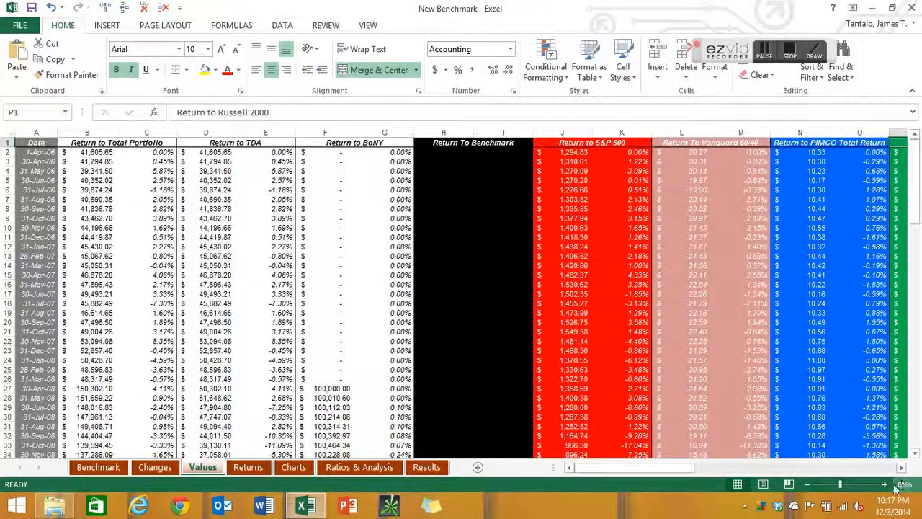
drag(652, 467, 620, 476)
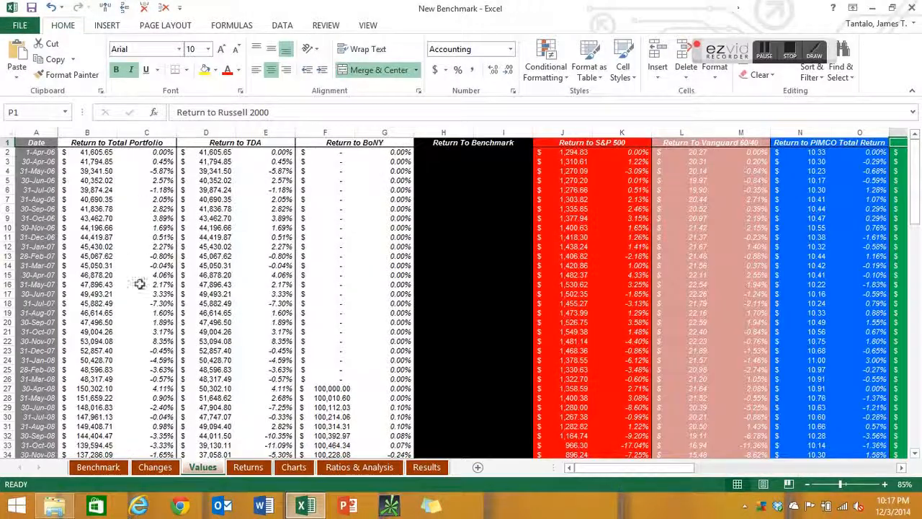
click(884, 484)
click(884, 484)
drag(688, 468, 632, 467)
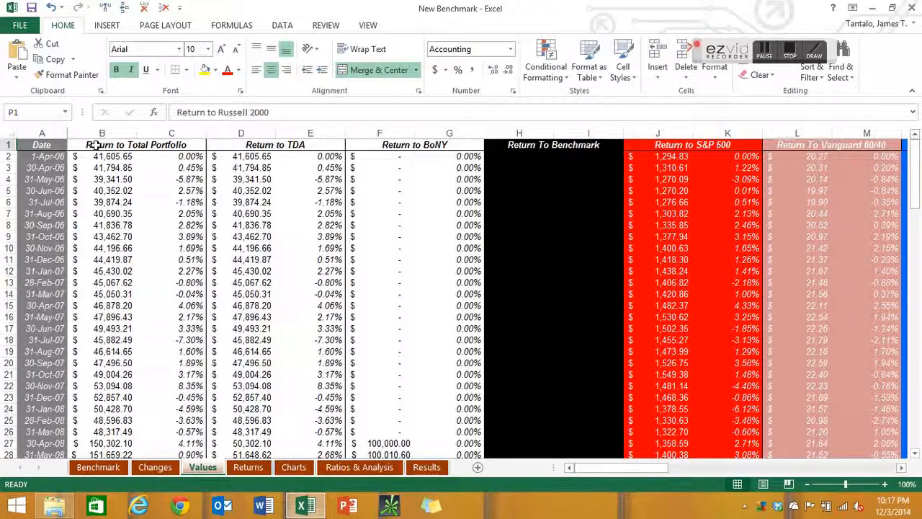
drag(637, 466, 608, 474)
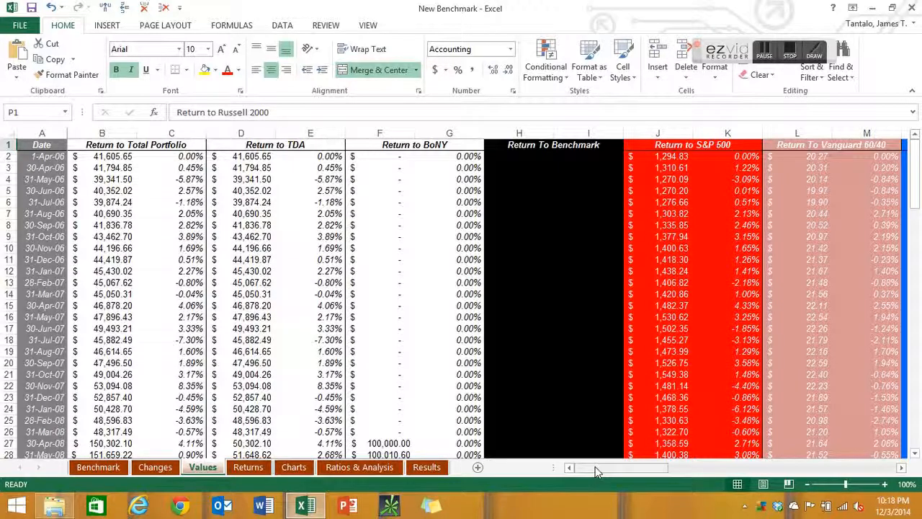
click(572, 249)
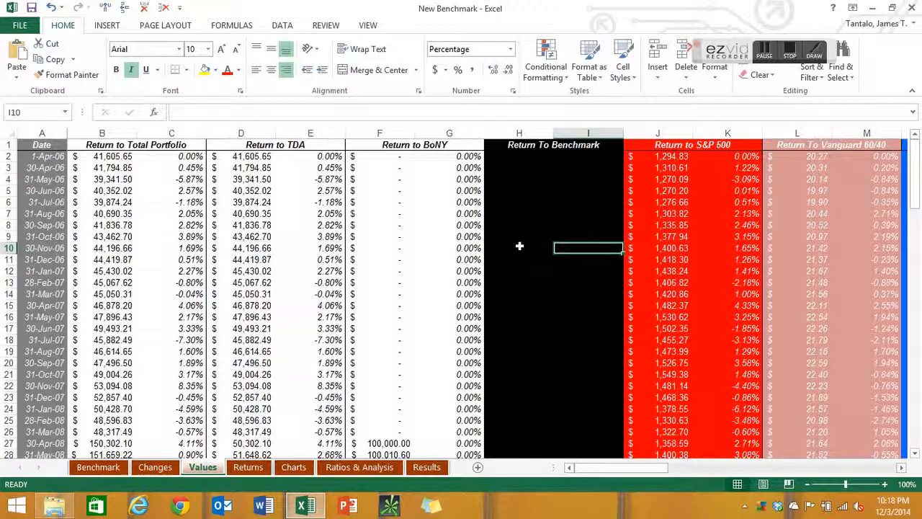
- Review the index return columns on the Values sheet, from S&P 500 through Return to Global Hedge Fund Index
drag(657, 468, 738, 469)
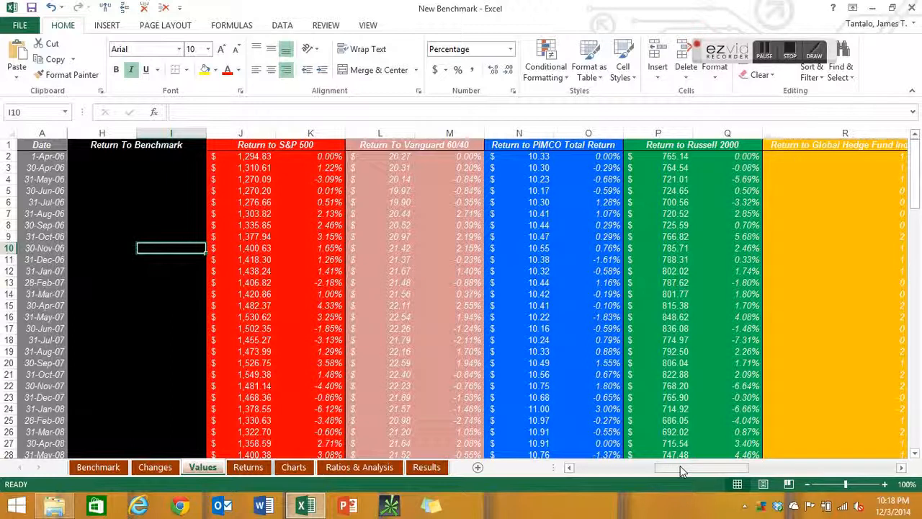
drag(679, 465, 736, 467)
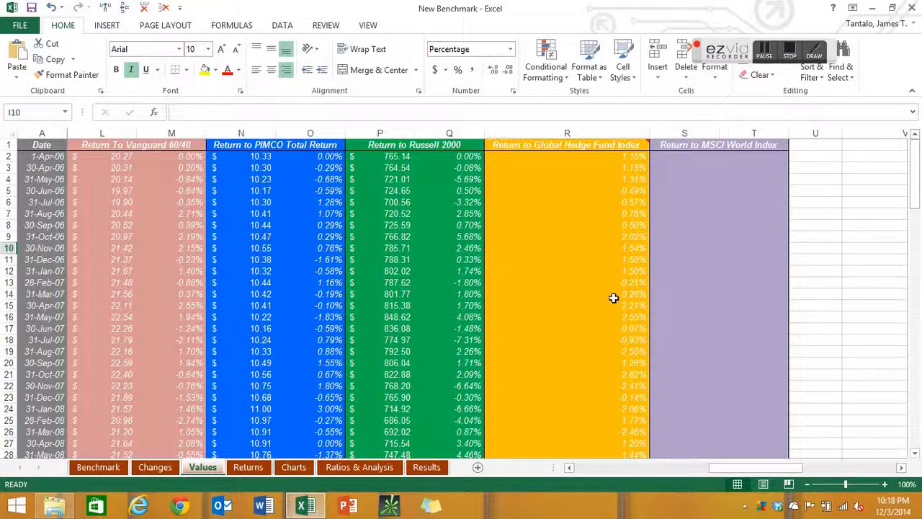
scroll(614, 297, down, 14)
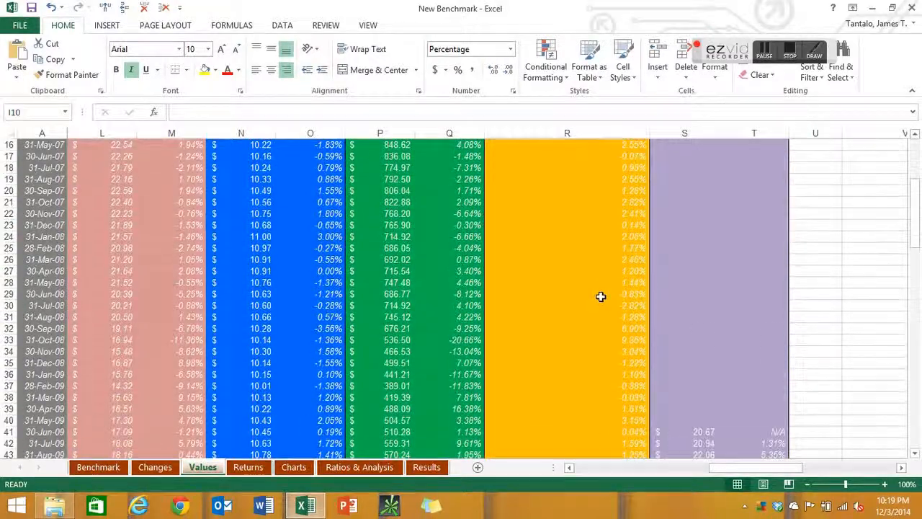
scroll(591, 297, down, 7)
scroll(590, 297, up, 20)
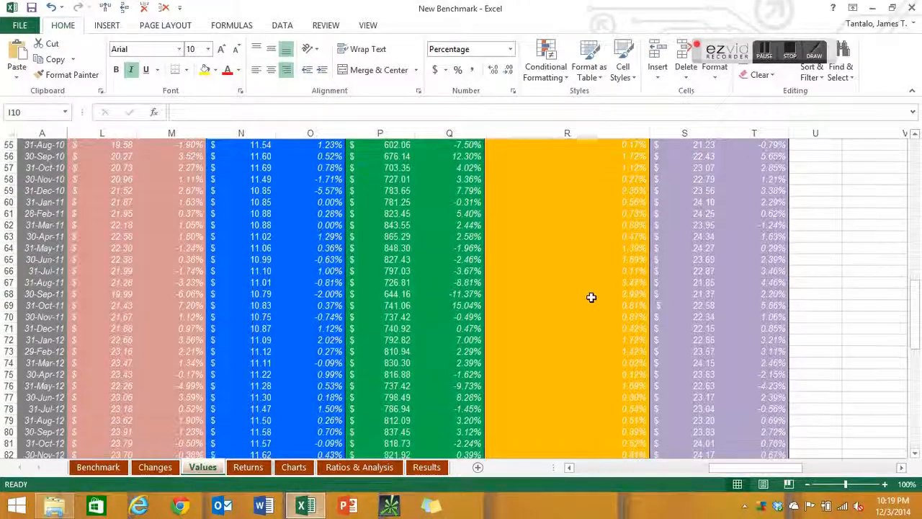
scroll(590, 297, up, 1)
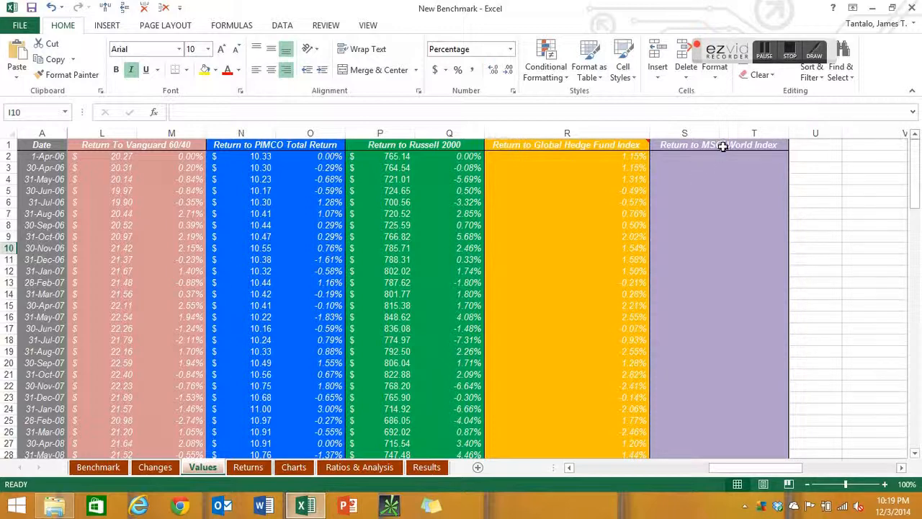
- Review the Return to MSCI World Index column down its rows, and return to the first portfolio columns
scroll(716, 218, down, 3)
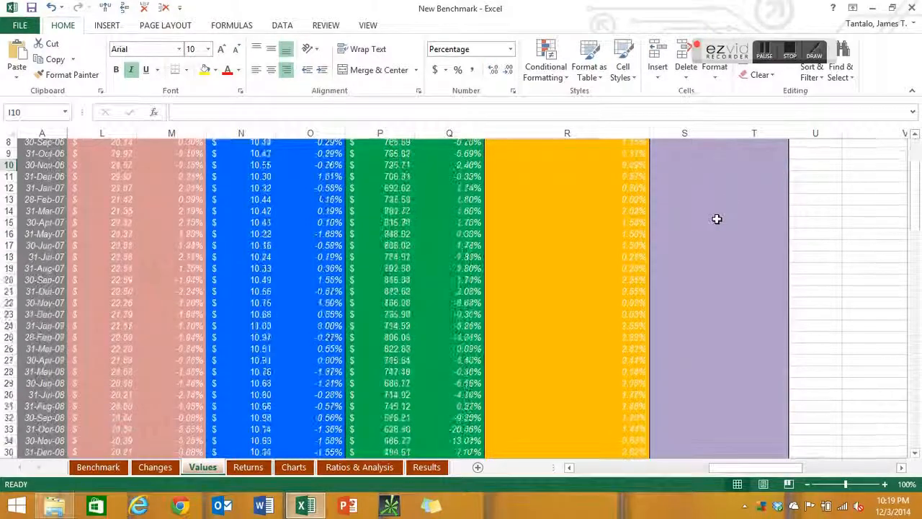
scroll(716, 218, down, 15)
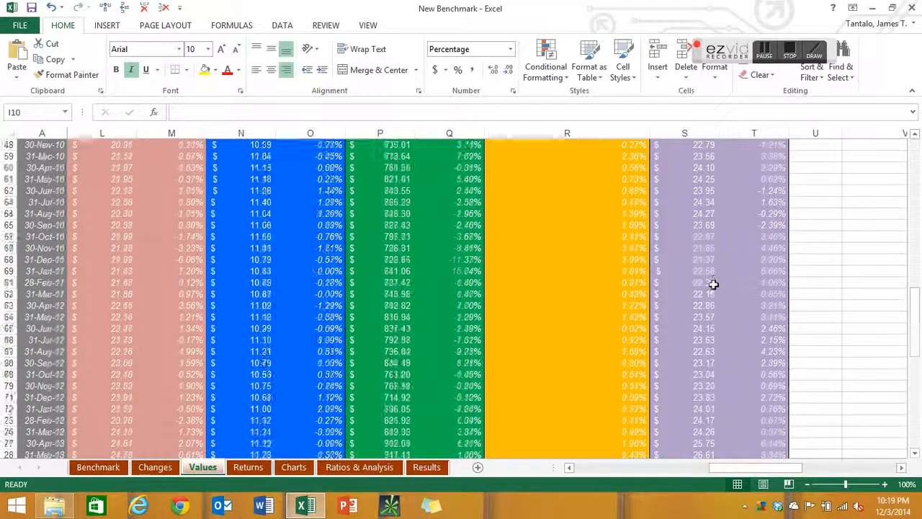
scroll(713, 284, up, 19)
drag(769, 473, 610, 487)
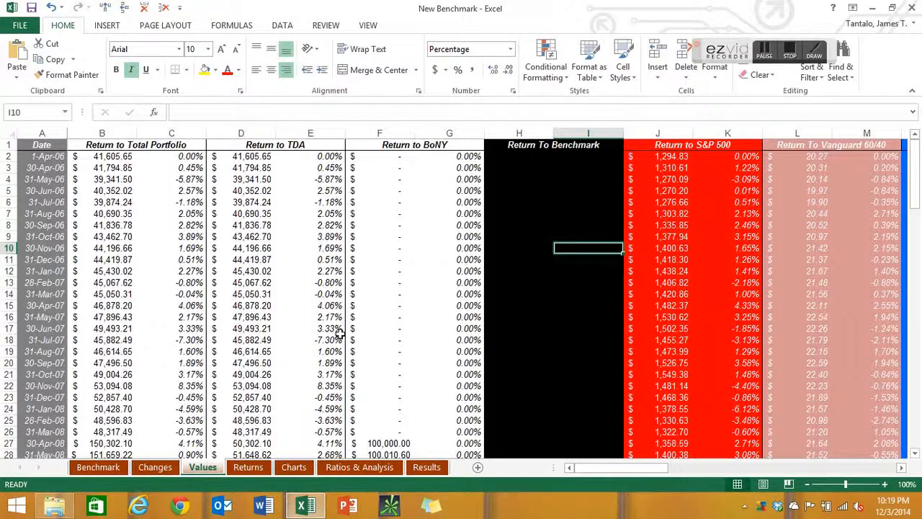
- Inspect the 30-Nov-14 row's total portfolio value and return, and its benchmark value and return formula
scroll(339, 334, down, 20)
scroll(194, 258, down, 8)
click(174, 246)
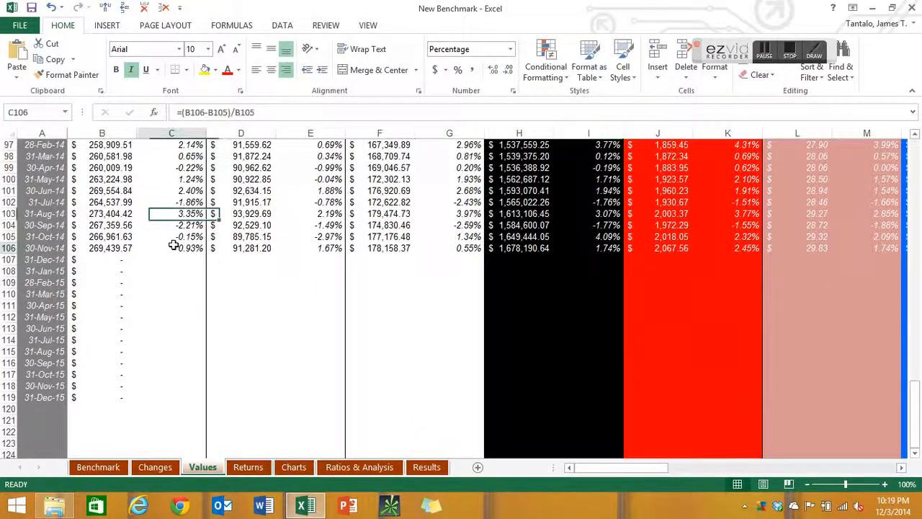
click(124, 248)
click(520, 251)
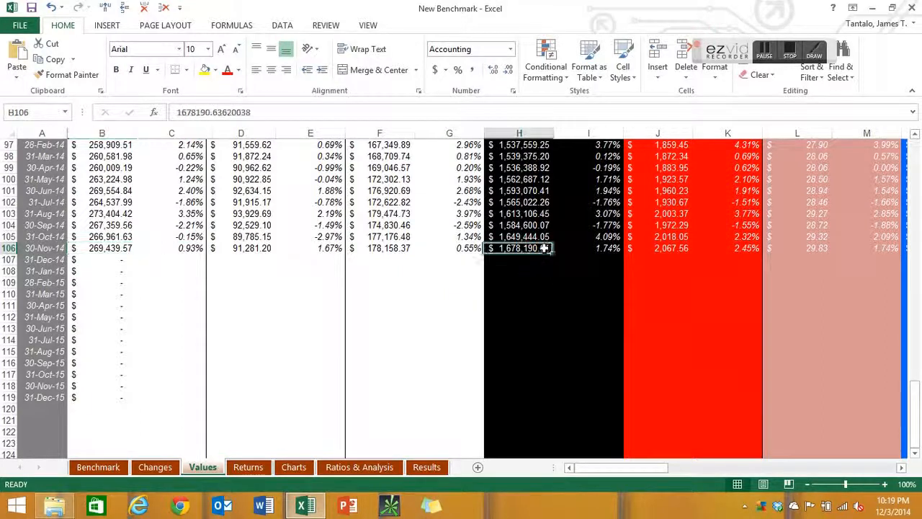
click(605, 248)
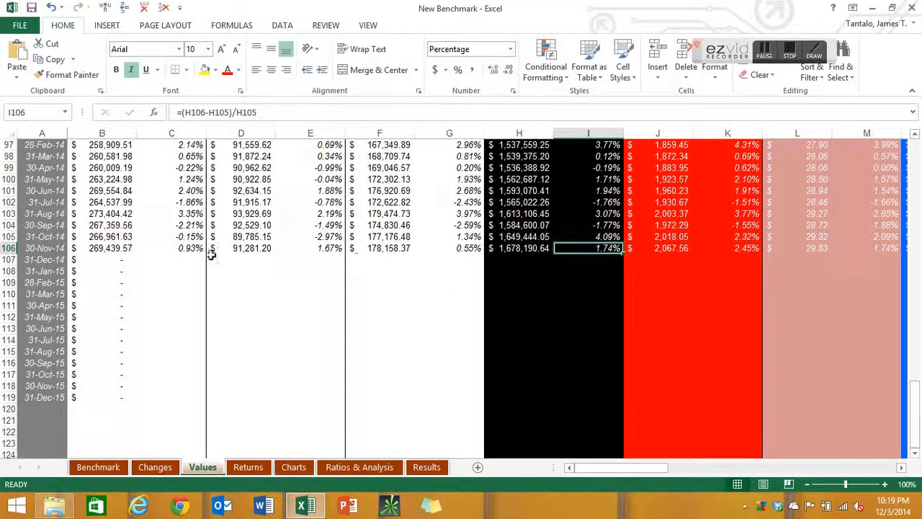
- Compare the 30-Nov-14 returns of Total Portfolio, TDA, BoNY, Benchmark and S&P 500, and check the preceding months
ctrl+click(190, 248)
ctrl+click(310, 247)
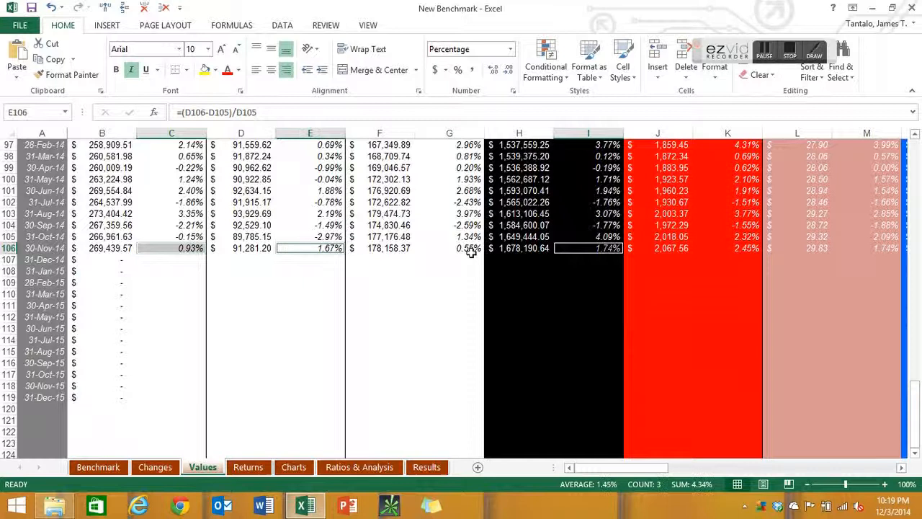
ctrl+click(468, 249)
ctrl+click(725, 248)
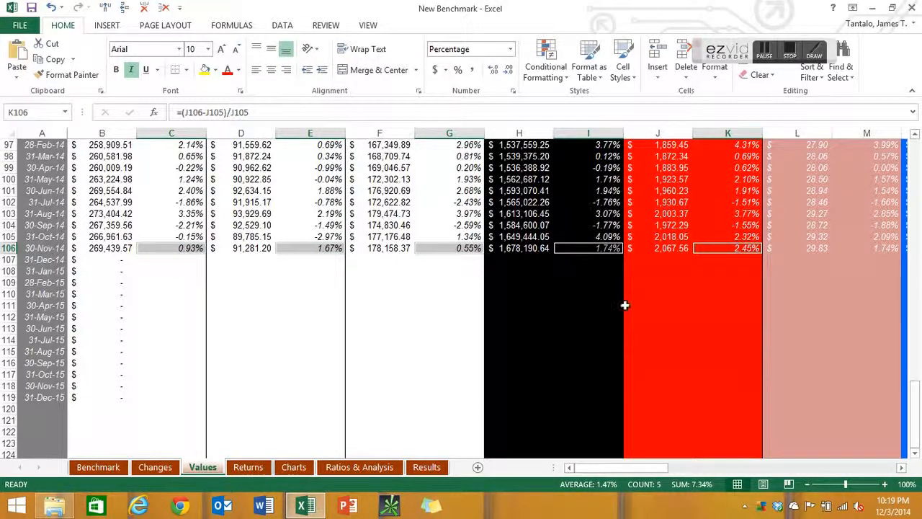
click(178, 251)
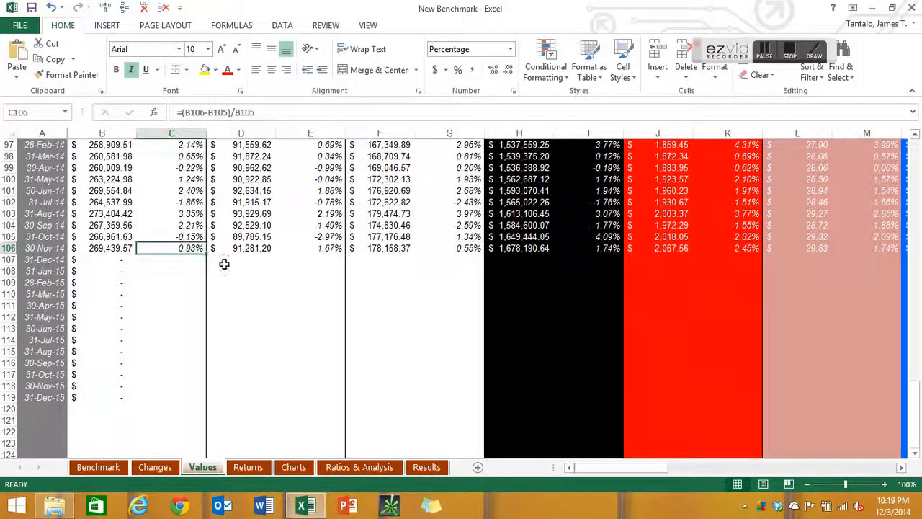
scroll(294, 322, up, 7)
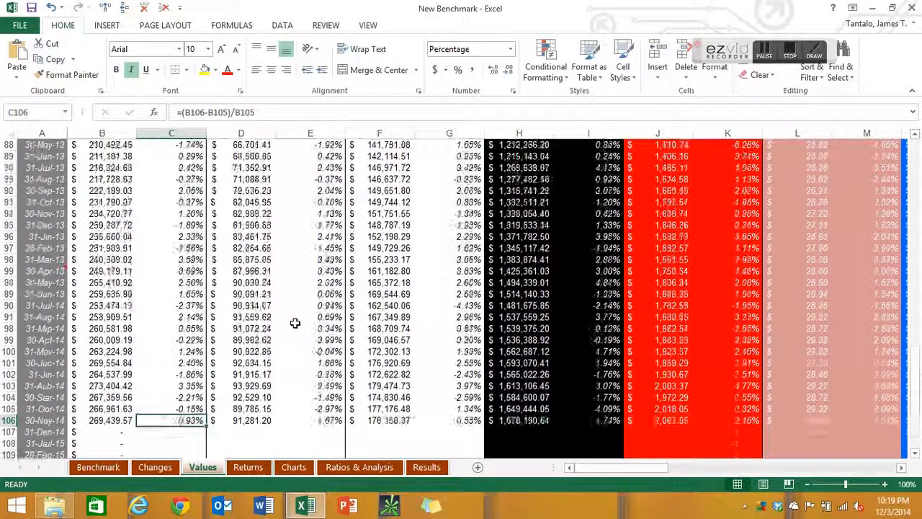
scroll(287, 331, down, 3)
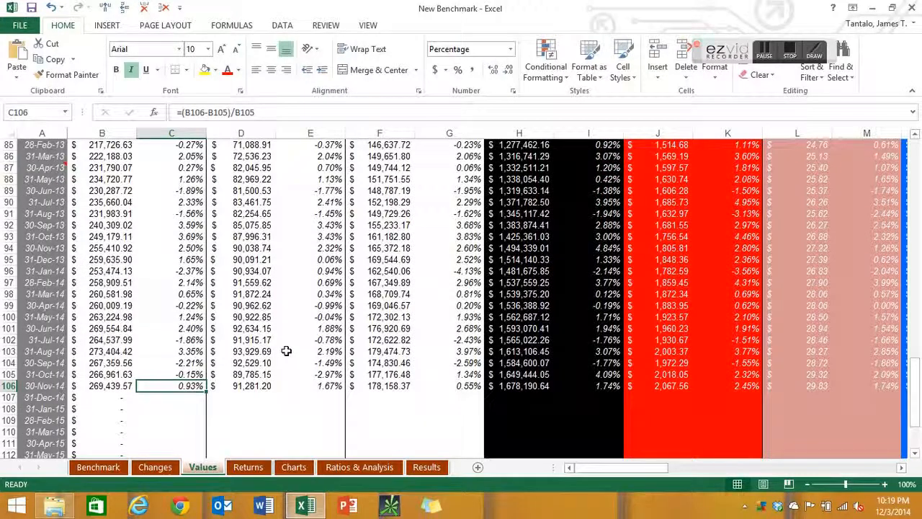
- Open the Returns sheet and examine its Portfolio and TD Ameritrade Account blocks
click(248, 467)
drag(634, 468, 573, 474)
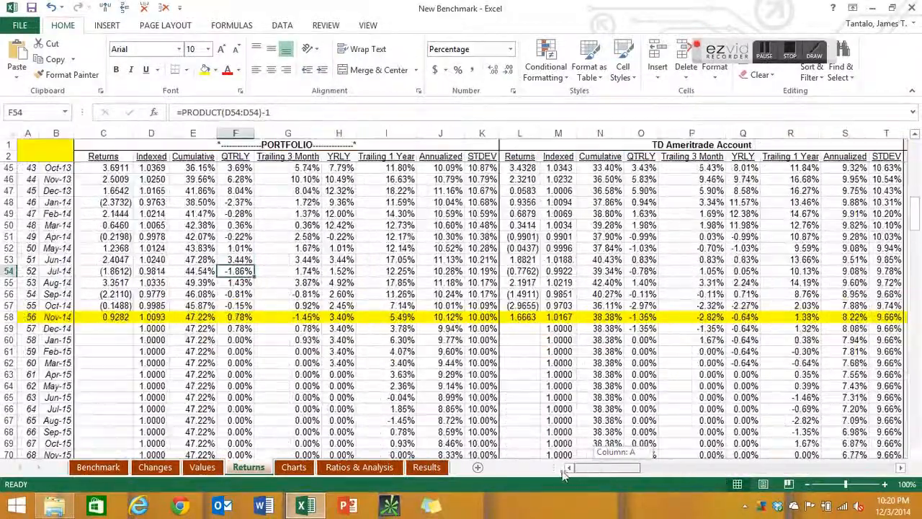
- Open the Charts sheet and examine the return line chart and the series headings of the data table beneath it
click(294, 467)
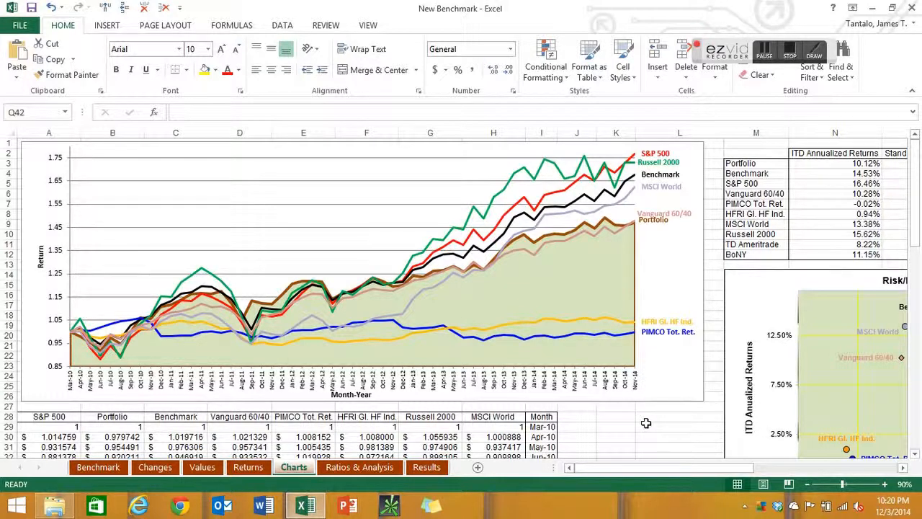
scroll(634, 422, down, 1)
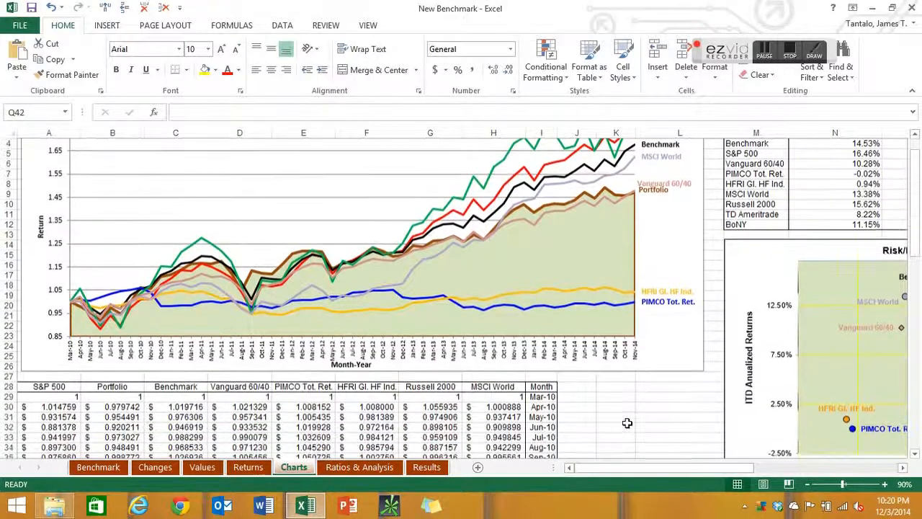
scroll(616, 416, up, 1)
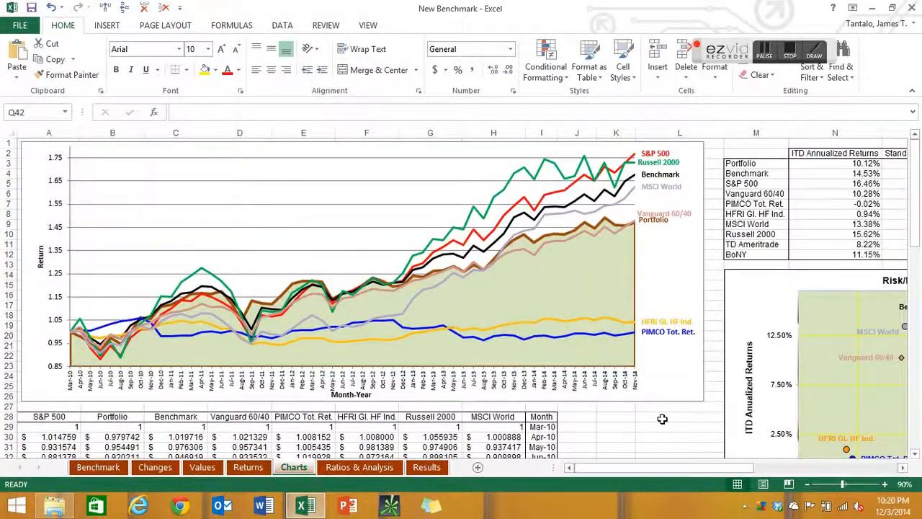
scroll(634, 412, down, 4)
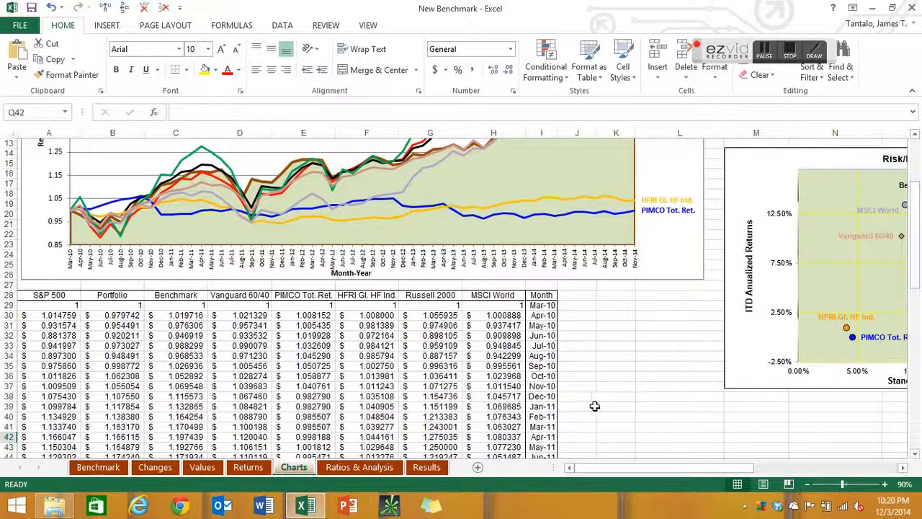
drag(52, 295, 523, 295)
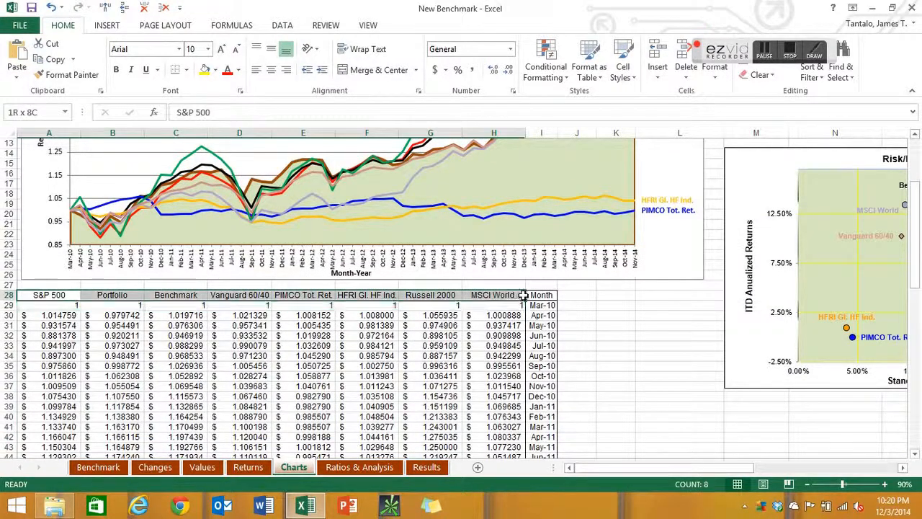
click(587, 304)
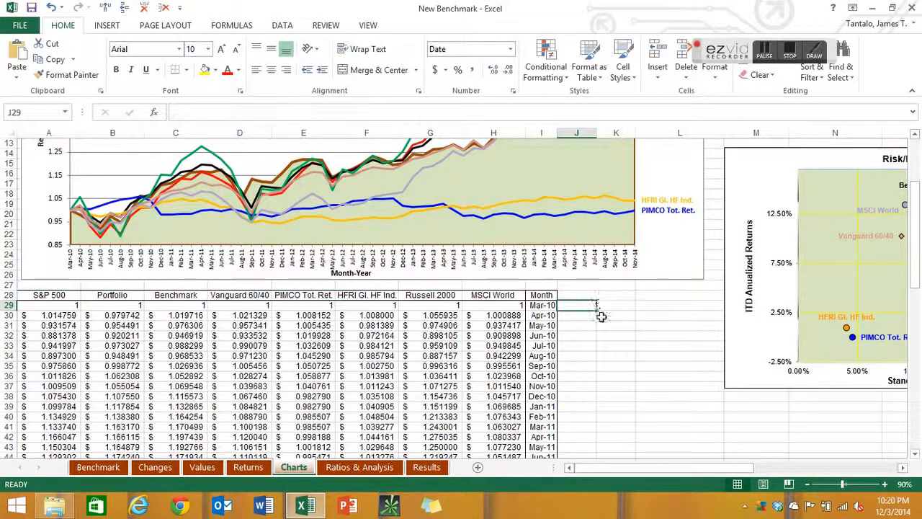
scroll(603, 379, up, 3)
scroll(603, 381, up, 2)
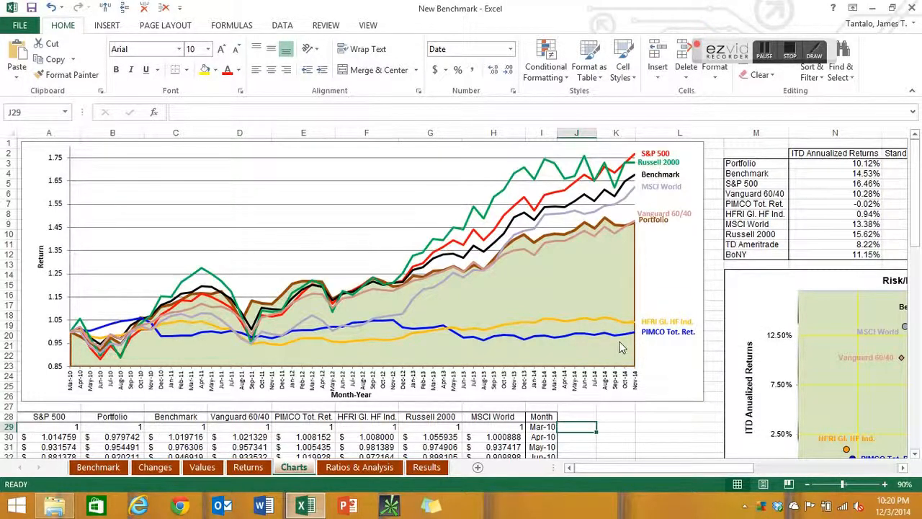
- Compare the line chart's series with the monthly growth values in the table below, starting at Mar-10
scroll(590, 432, down, 3)
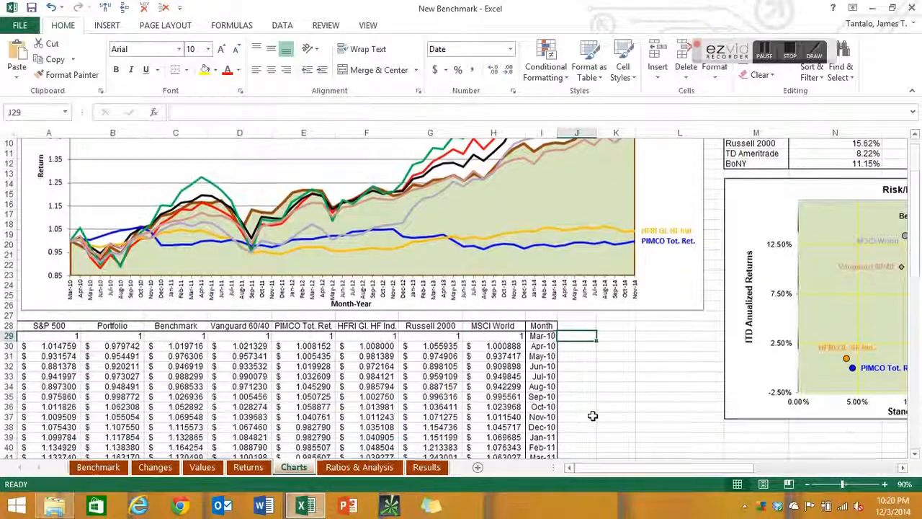
scroll(590, 425, up, 1)
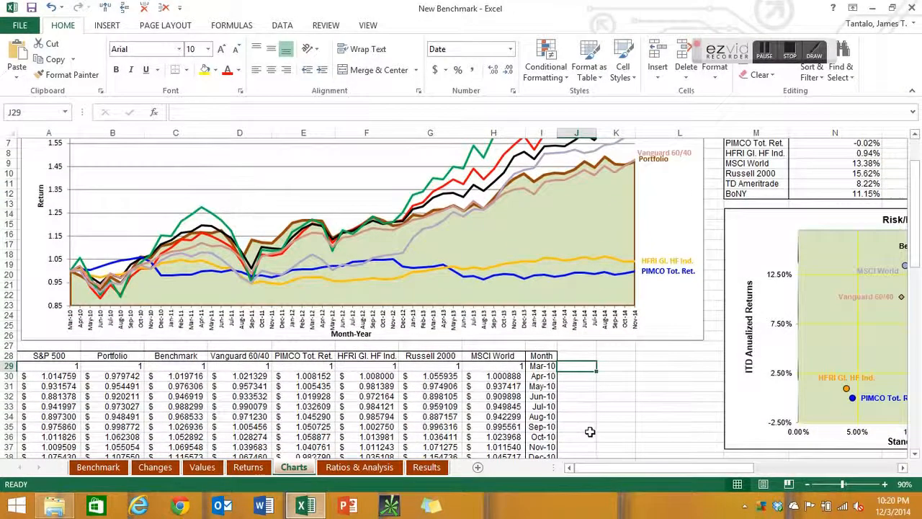
scroll(584, 428, down, 5)
scroll(610, 387, up, 7)
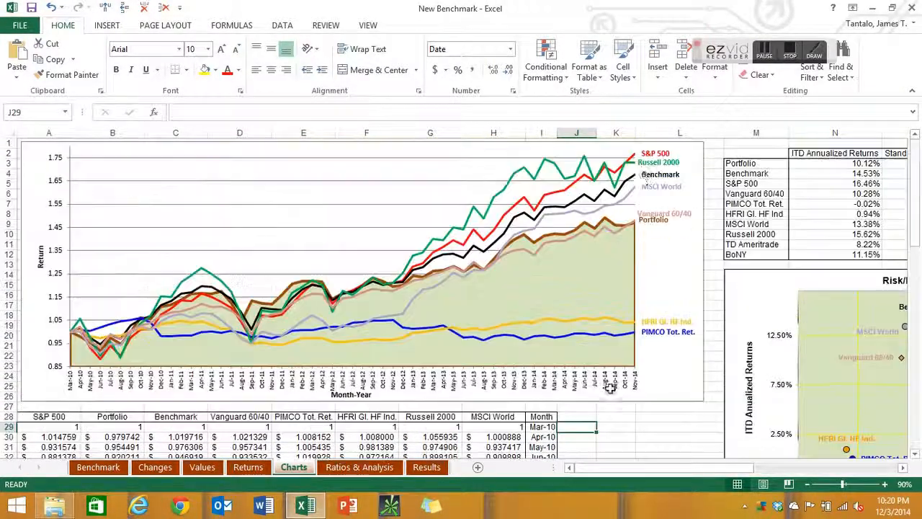
scroll(302, 296, down, 3)
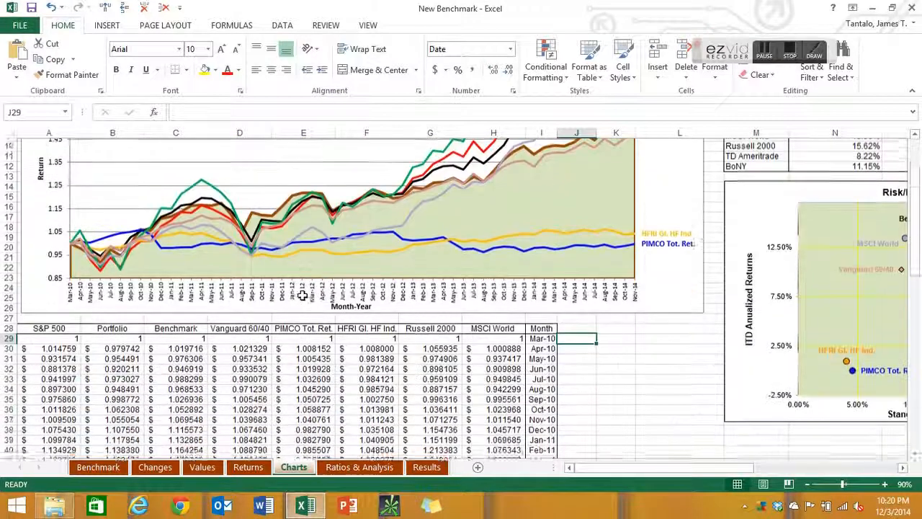
scroll(302, 295, down, 2)
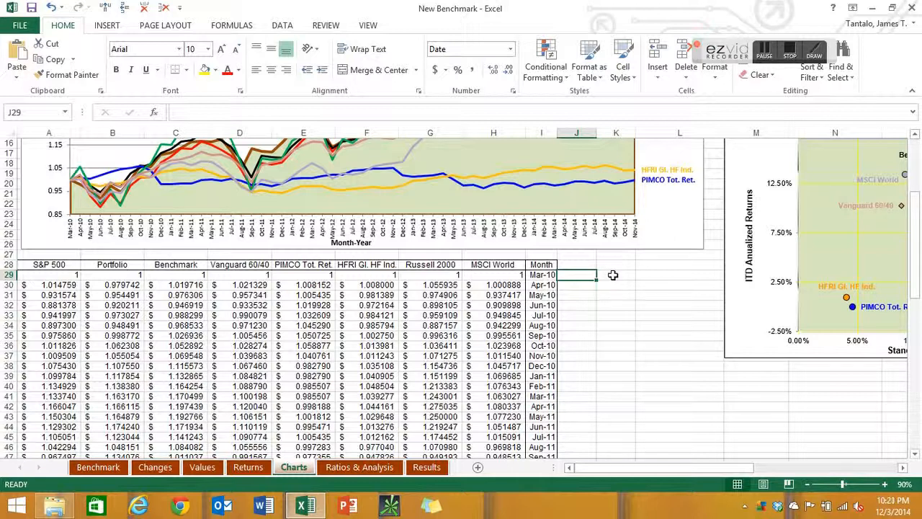
- Inspect the Apr-10 Portfolio formula and review the growth table through its last months, returning to the line chart
click(115, 286)
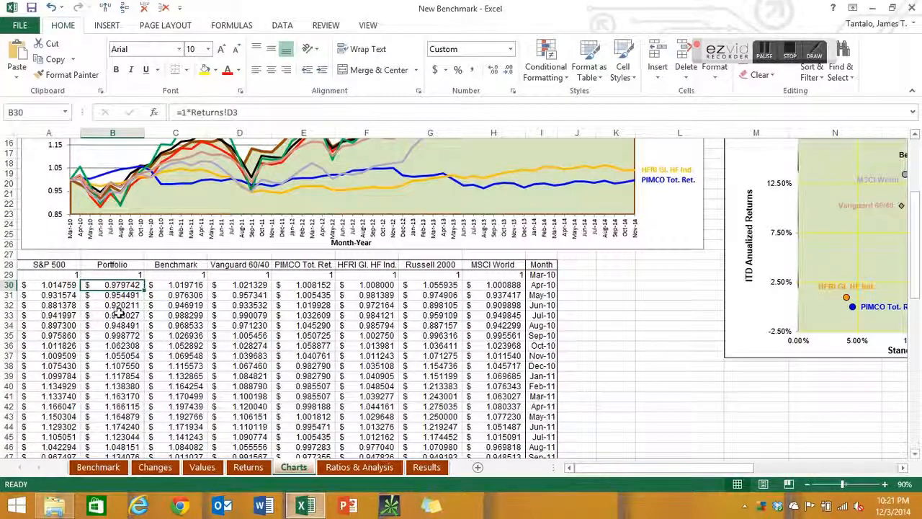
scroll(115, 314, down, 7)
scroll(115, 298, down, 10)
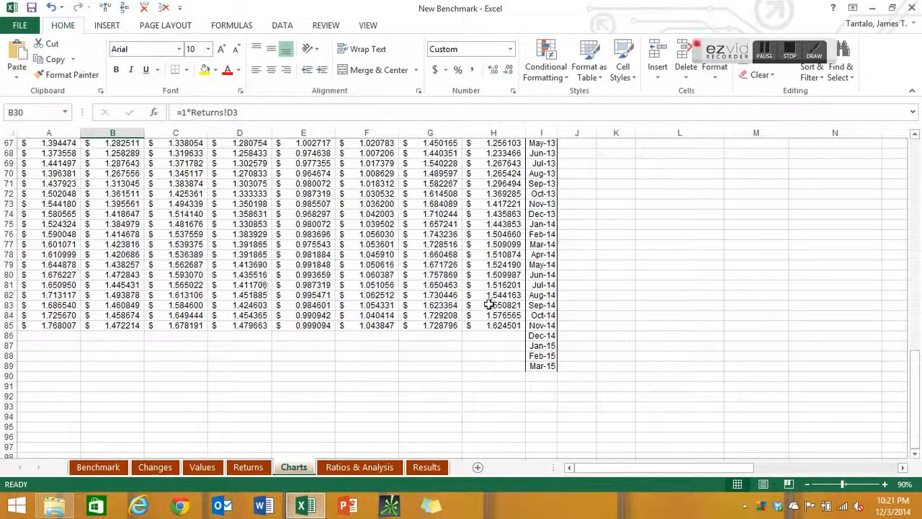
scroll(514, 309, up, 20)
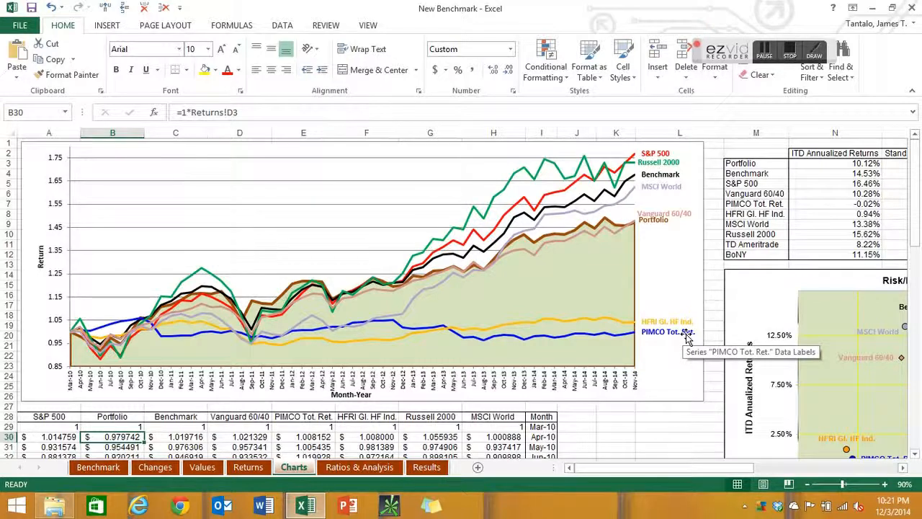
- Examine the Risk/Return Scattergram and its source table on the Charts sheet, undoing the accidental shift of the plot area
scroll(714, 336, down, 3)
drag(663, 467, 726, 466)
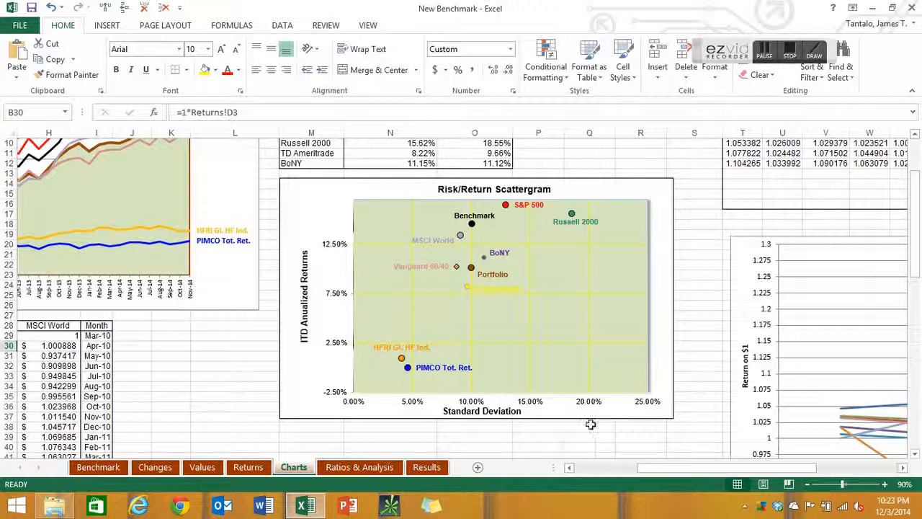
mouse_move(574, 222)
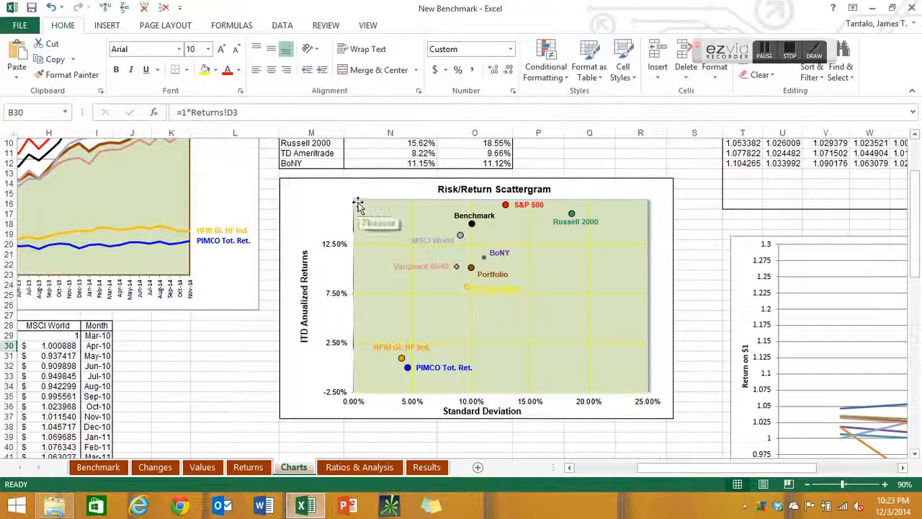
drag(497, 324, 371, 214)
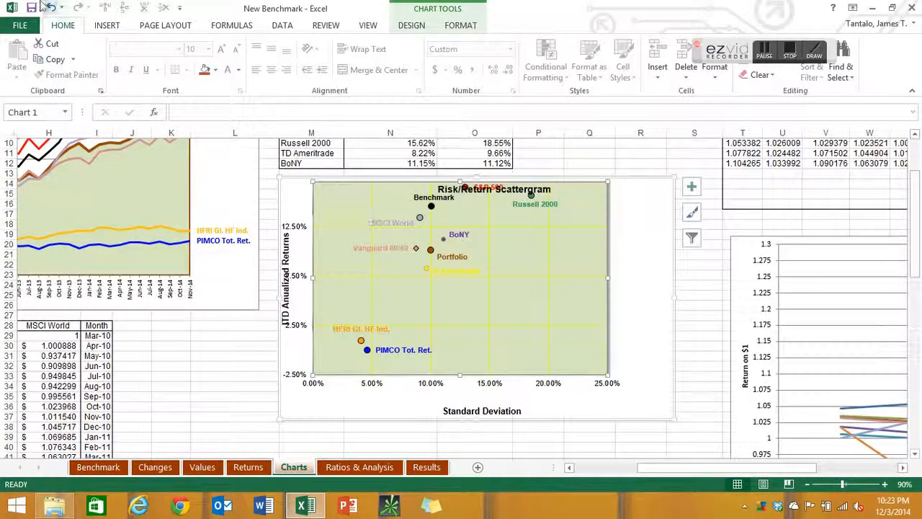
click(49, 7)
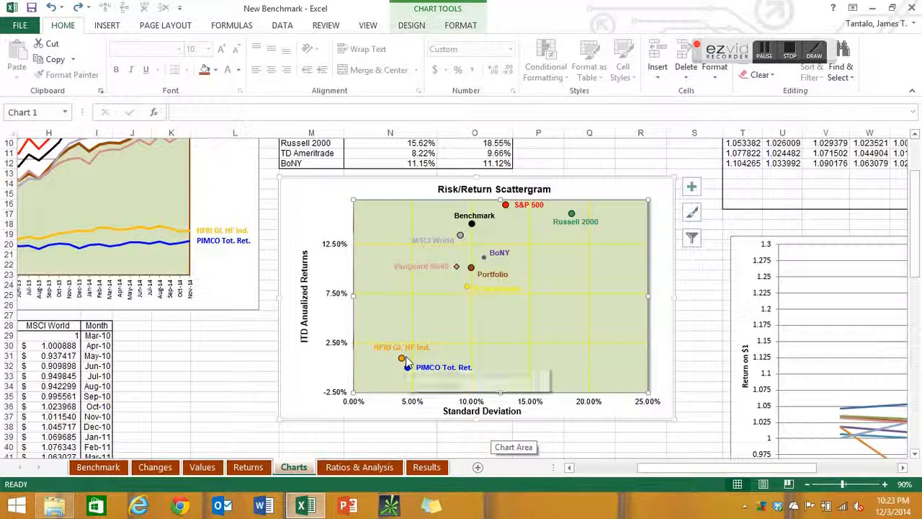
mouse_move(404, 359)
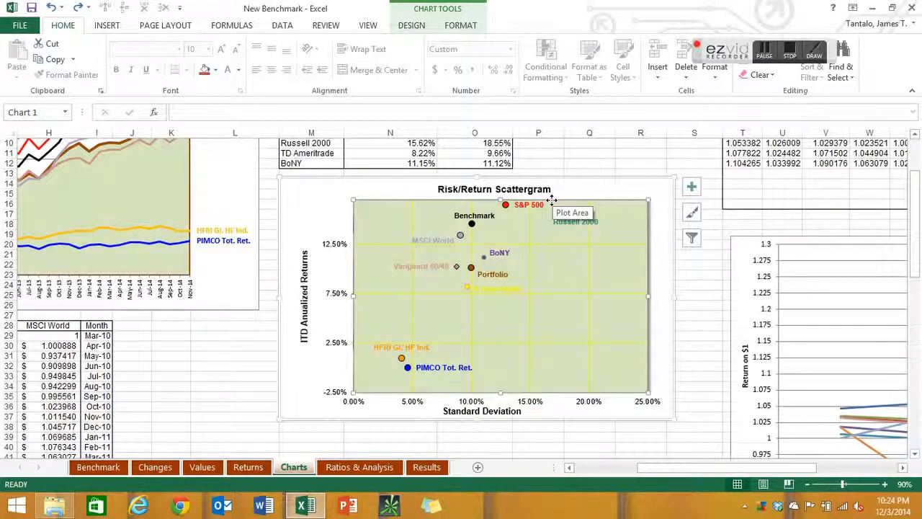
scroll(655, 324, up, 3)
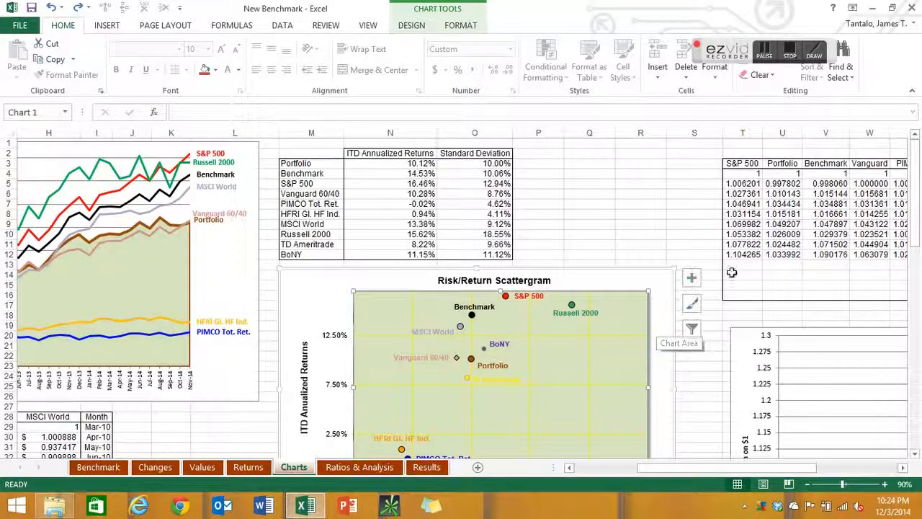
- Examine the quarter-end Return on $1 chart beyond the scattergram, then return to the main return line chart
drag(717, 468, 778, 469)
scroll(759, 325, down, 3)
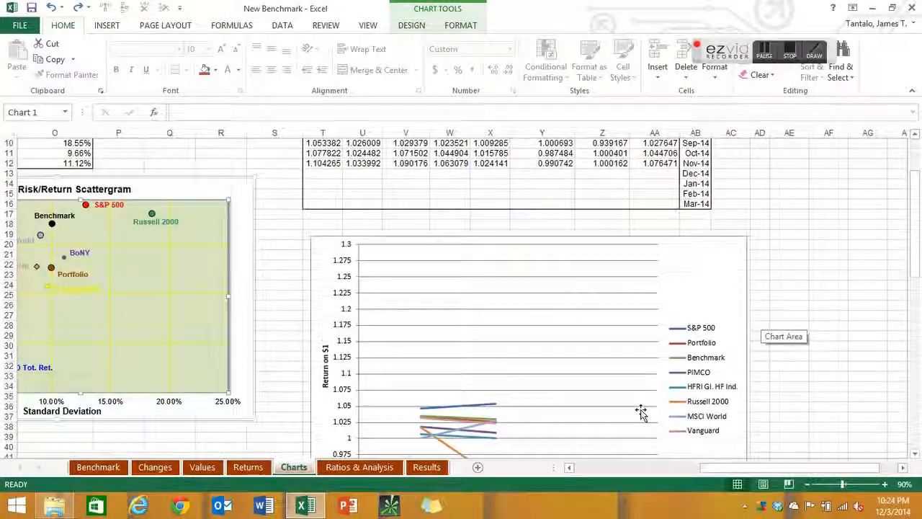
scroll(640, 410, down, 2)
scroll(604, 436, down, 1)
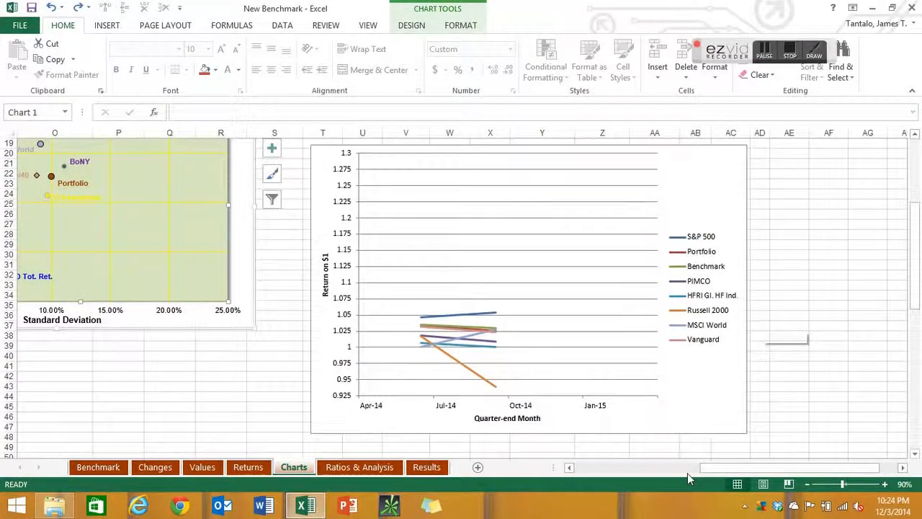
drag(733, 467, 618, 478)
scroll(735, 452, up, 4)
scroll(591, 436, up, 2)
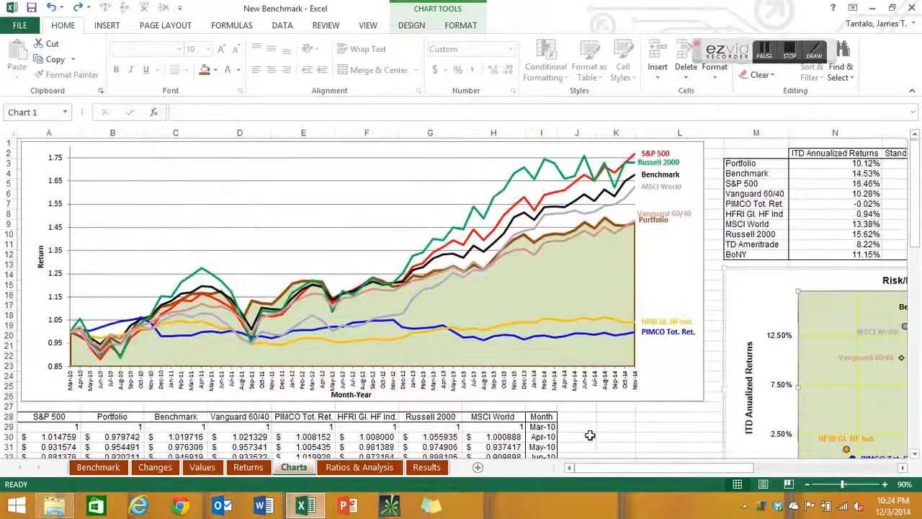
- Open the Ratios & Analysis sheet and examine the fiscal-year Returns and CAPM blocks
click(359, 467)
click(543, 347)
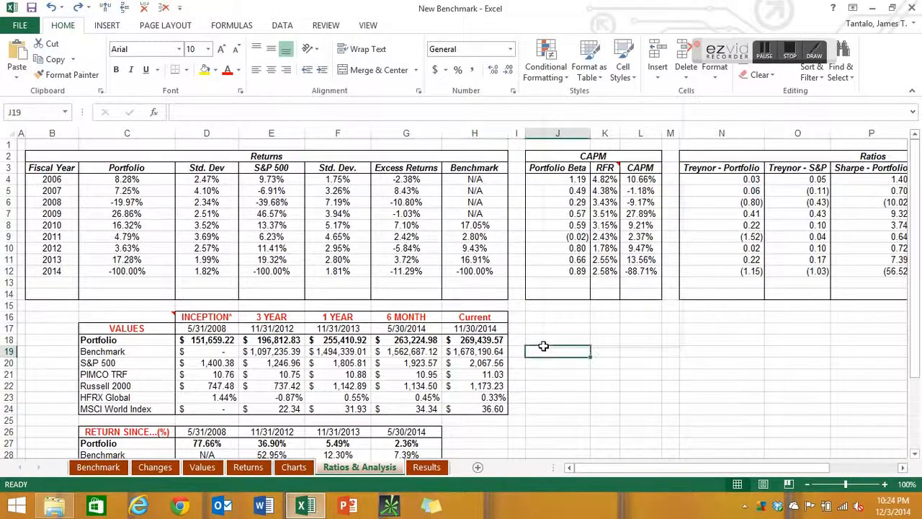
right_click(543, 347)
key(Escape)
click(533, 362)
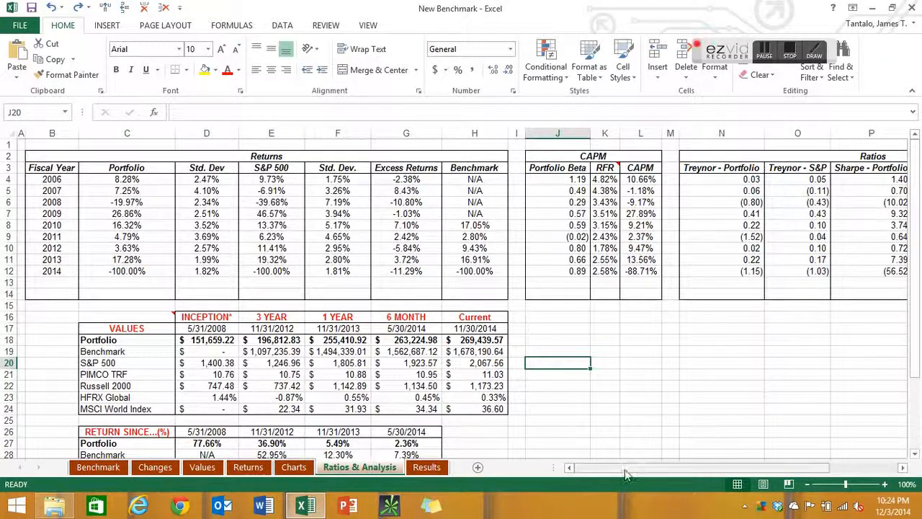
- Examine the Ratios block with its Treynor, Sharpe and Information Ratio columns
drag(621, 467, 718, 466)
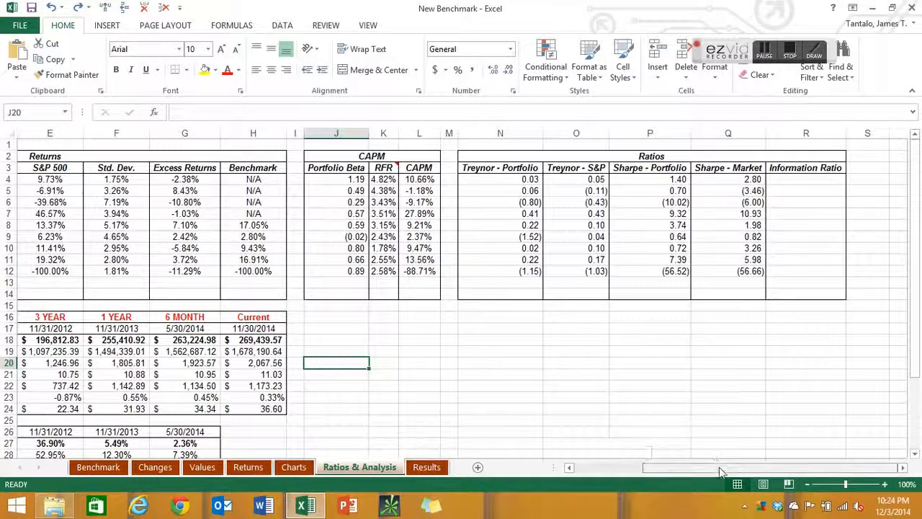
drag(741, 156, 531, 360)
click(530, 360)
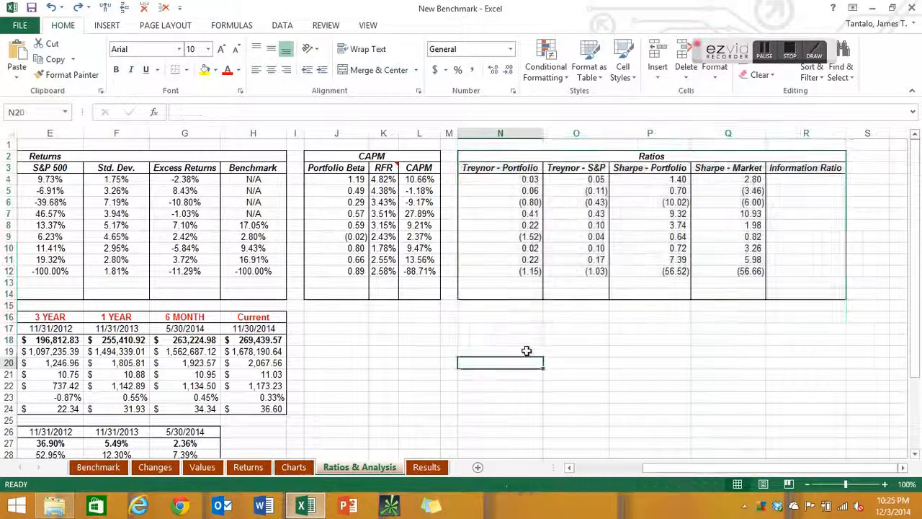
click(511, 320)
drag(685, 473, 669, 473)
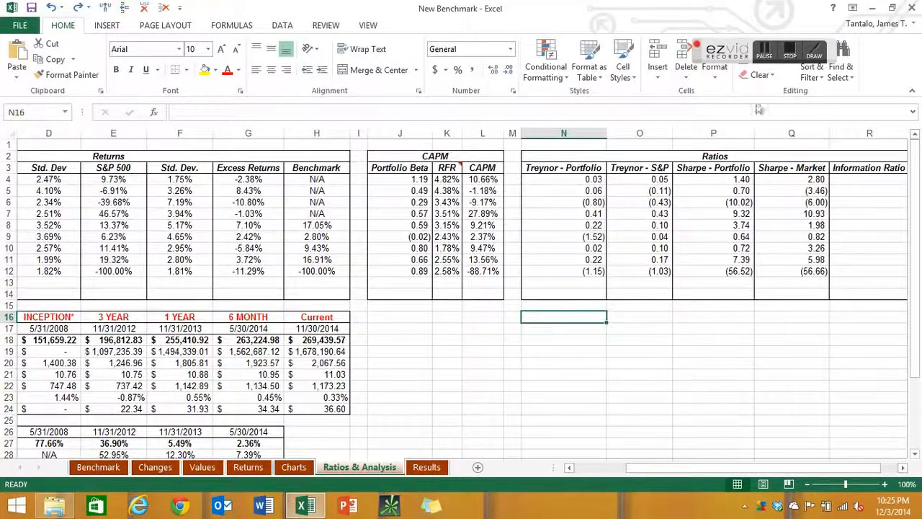
- Review the VALUES and RETURN SINCE (%) tables, highlighting the labels from Benchmark to MSCI World Index
drag(652, 472, 606, 472)
scroll(554, 366, down, 3)
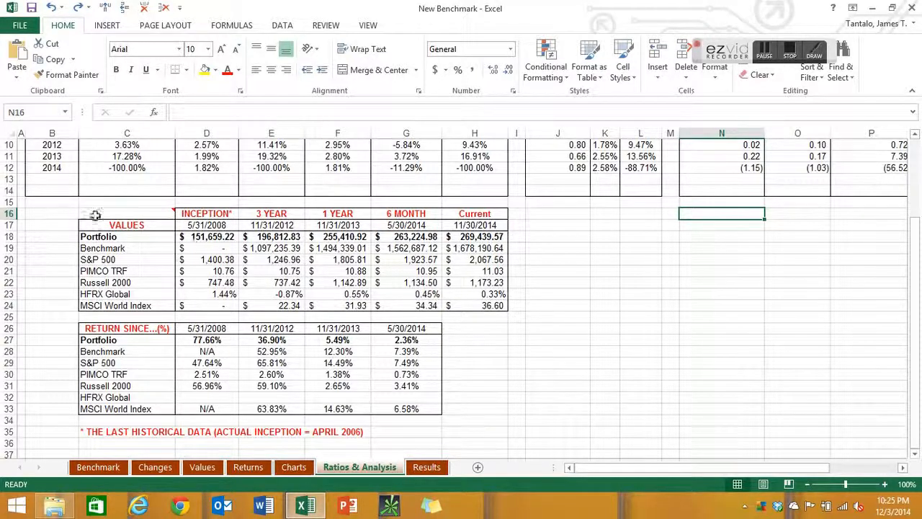
drag(94, 247, 83, 305)
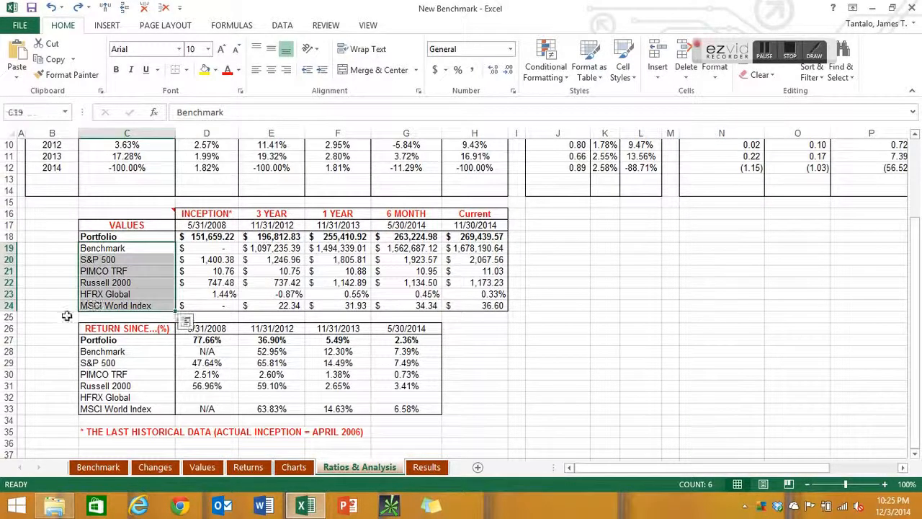
click(64, 317)
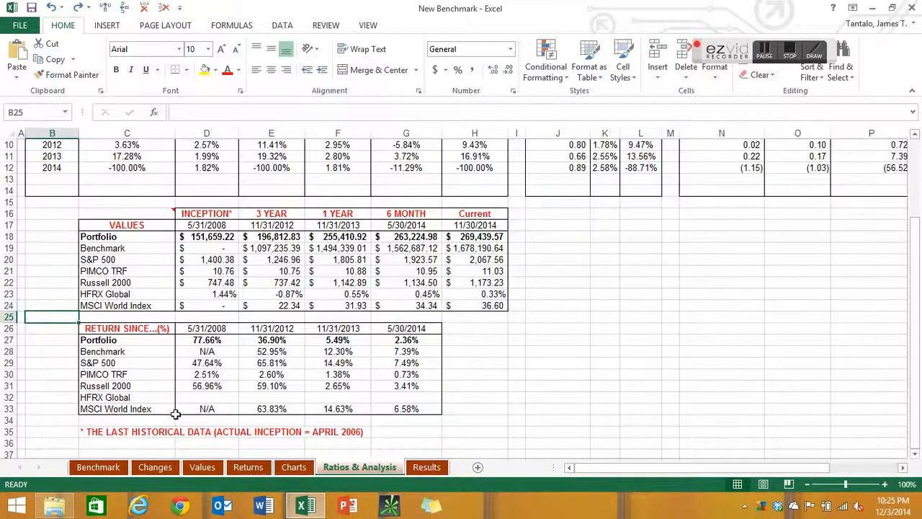
- Glance at the Results sheet, then inspect the 30-Nov-14 return formulas of the accounts and benchmark on the Values sheet
click(427, 467)
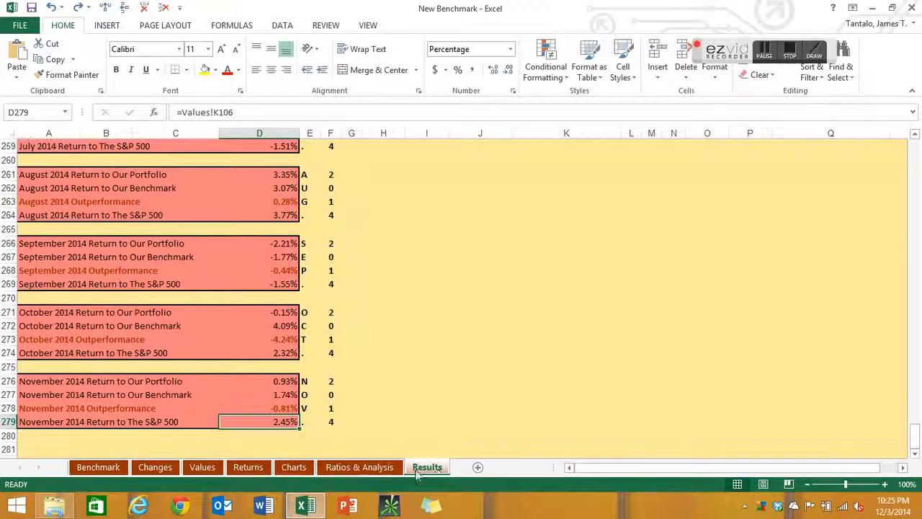
click(202, 467)
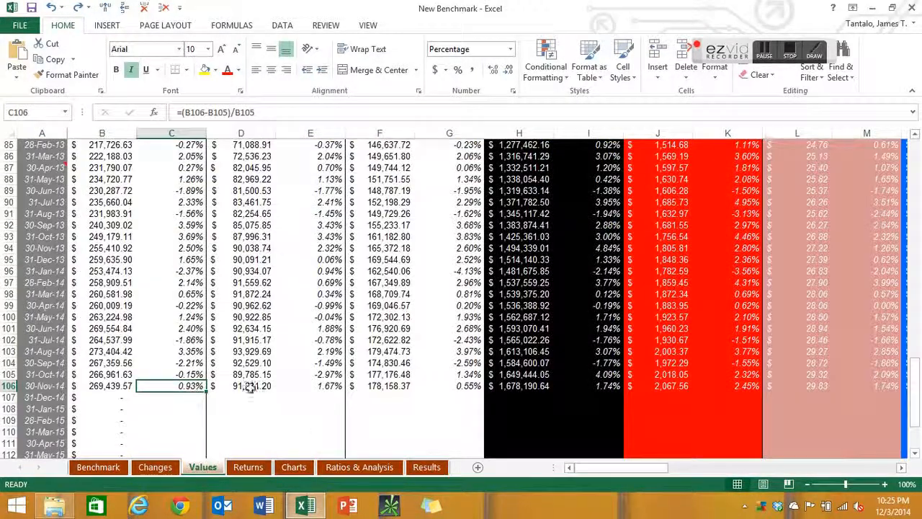
click(305, 389)
click(453, 389)
click(589, 386)
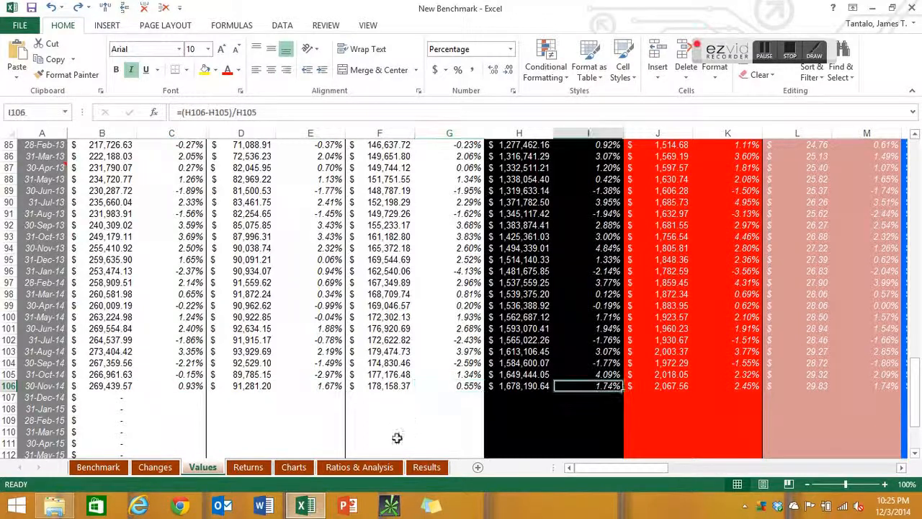
- Return to the Results sheet and inspect the November 2014 block, including the formula behind its Outperformance figure
click(427, 466)
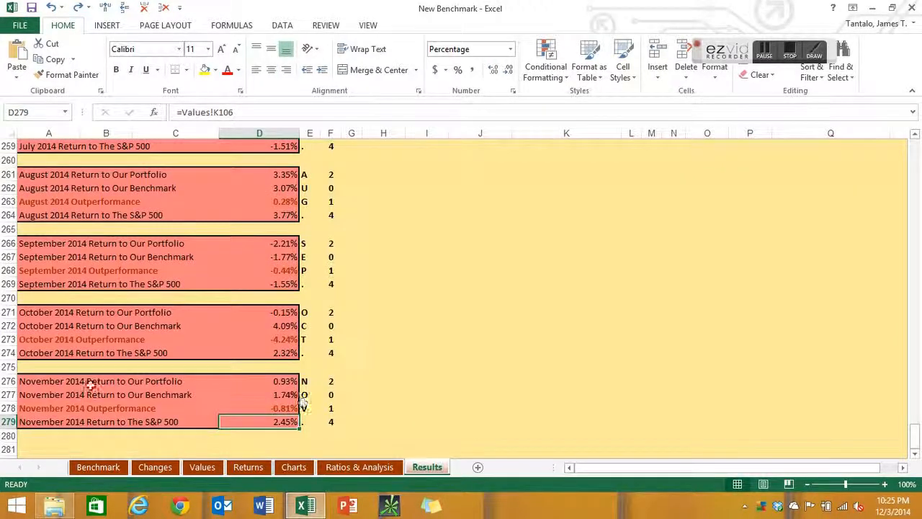
drag(31, 381, 280, 382)
click(189, 396)
click(175, 423)
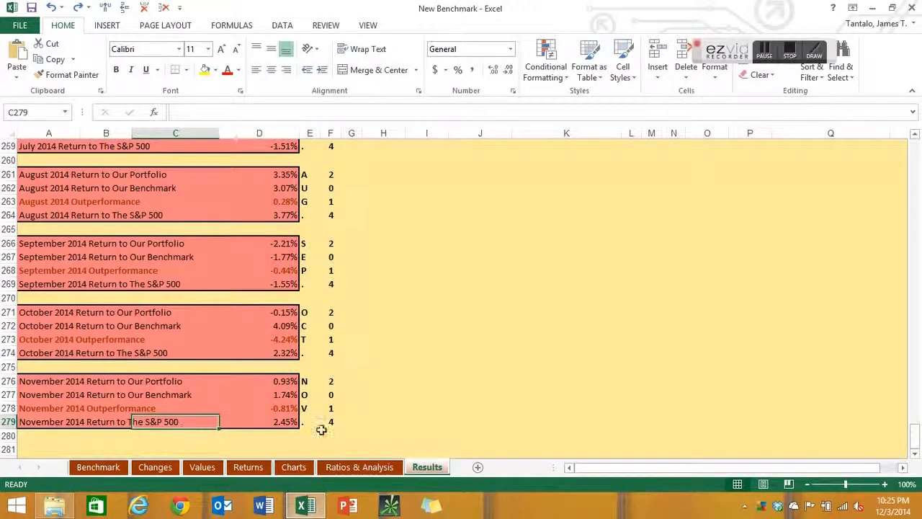
click(426, 421)
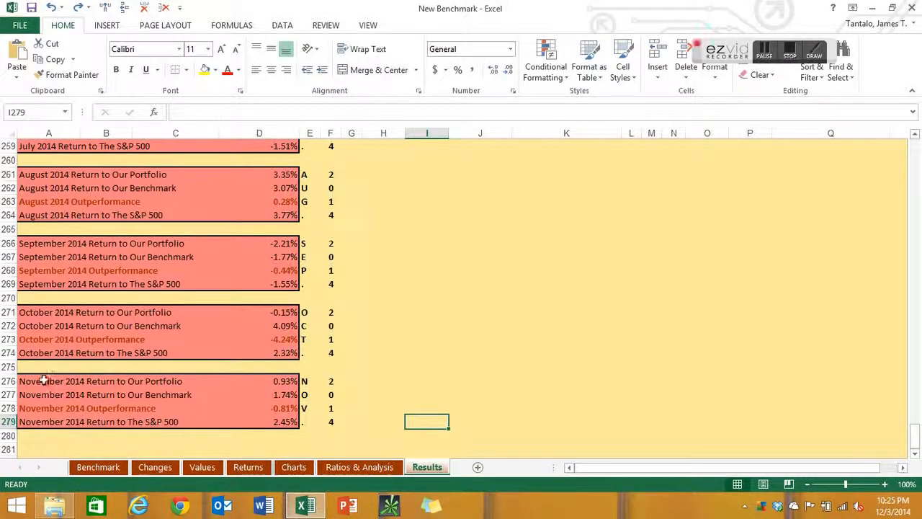
click(286, 409)
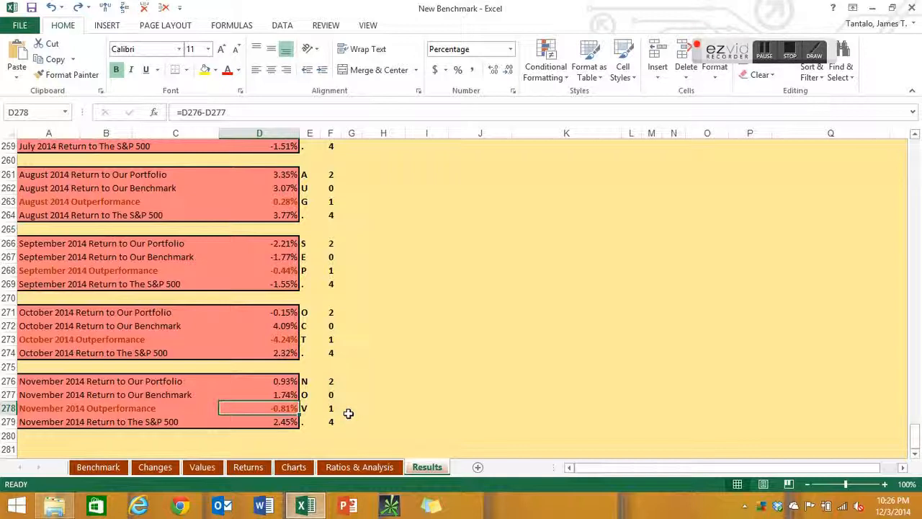
- Browse the Results sheet's earlier monthly blocks, the quarterly blocks and the year-to-date blocks
scroll(766, 302, up, 20)
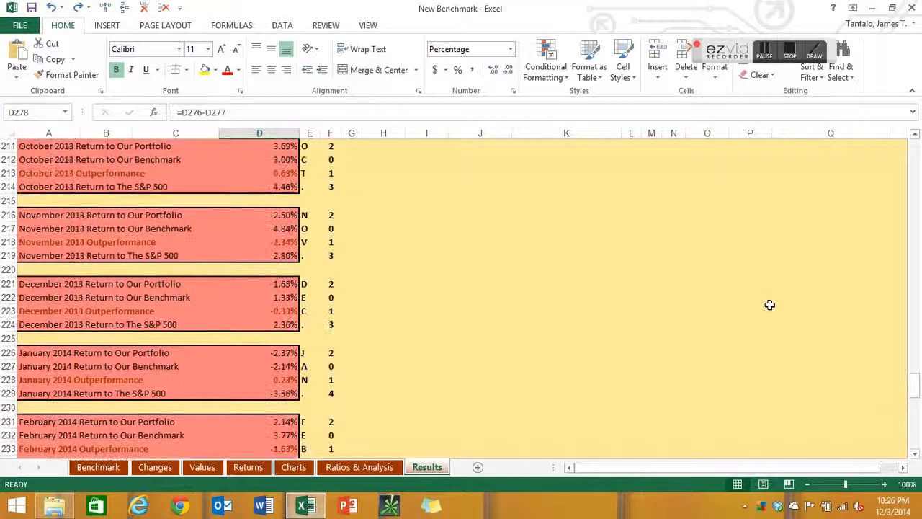
scroll(766, 307, up, 20)
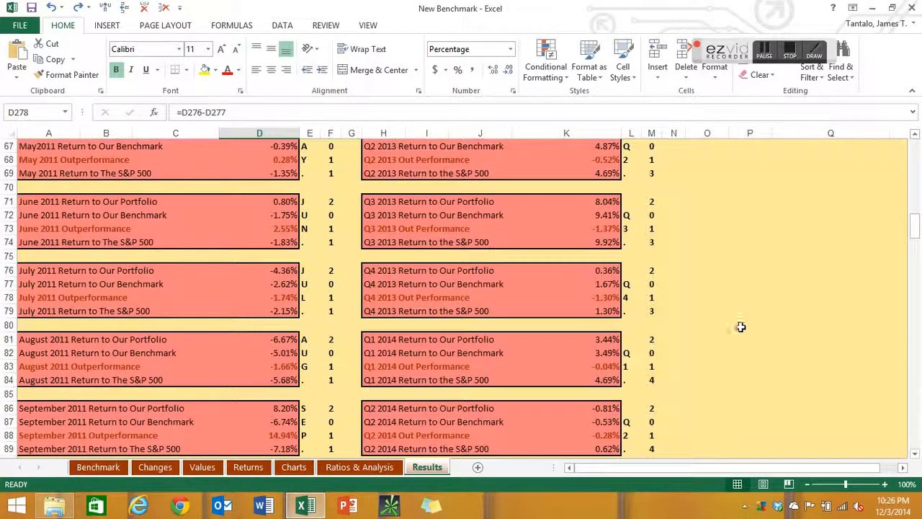
scroll(618, 253, down, 2)
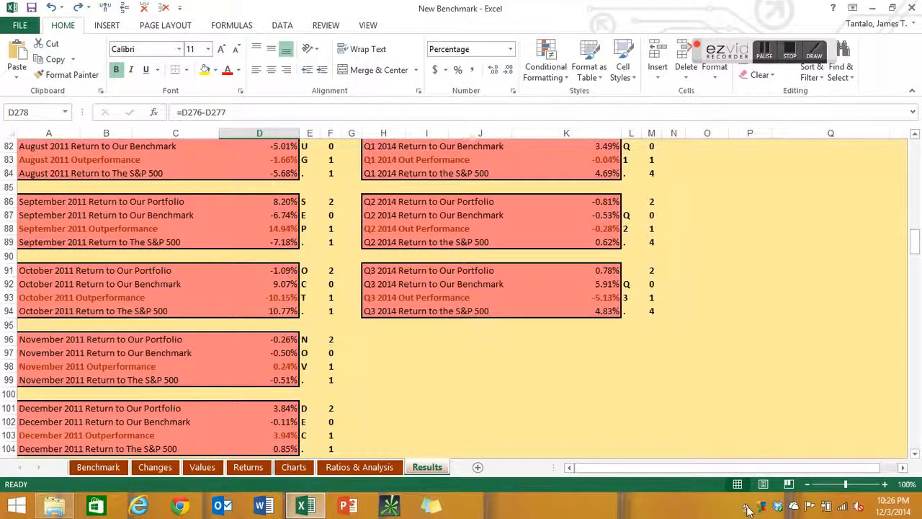
drag(674, 466, 693, 468)
scroll(768, 390, up, 20)
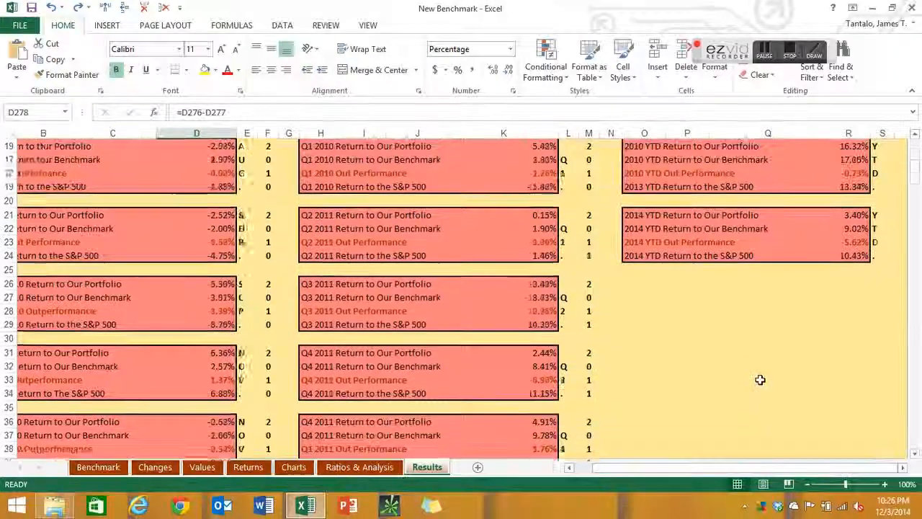
scroll(759, 382, down, 1)
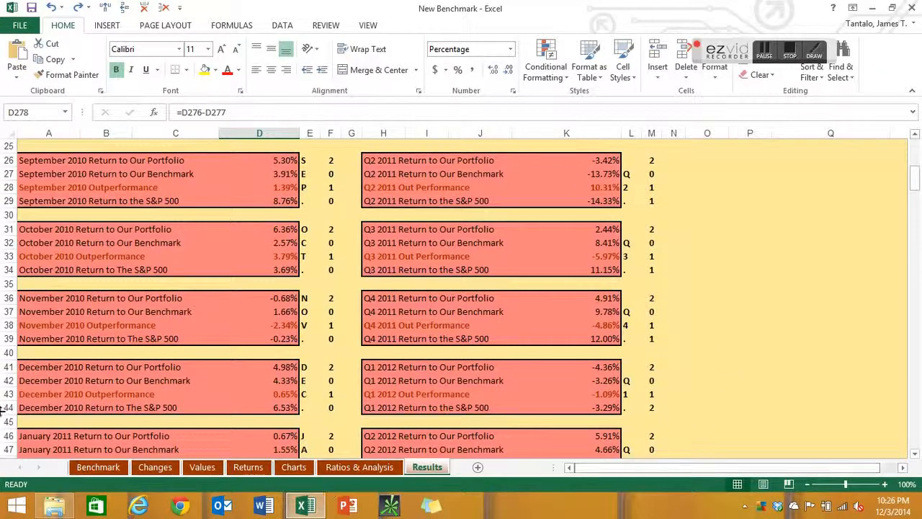
- Revisit the Benchmark, Changes and Values sheets, reviewing the monthly value history back to 2009 and forward to 30-Nov-14
click(96, 468)
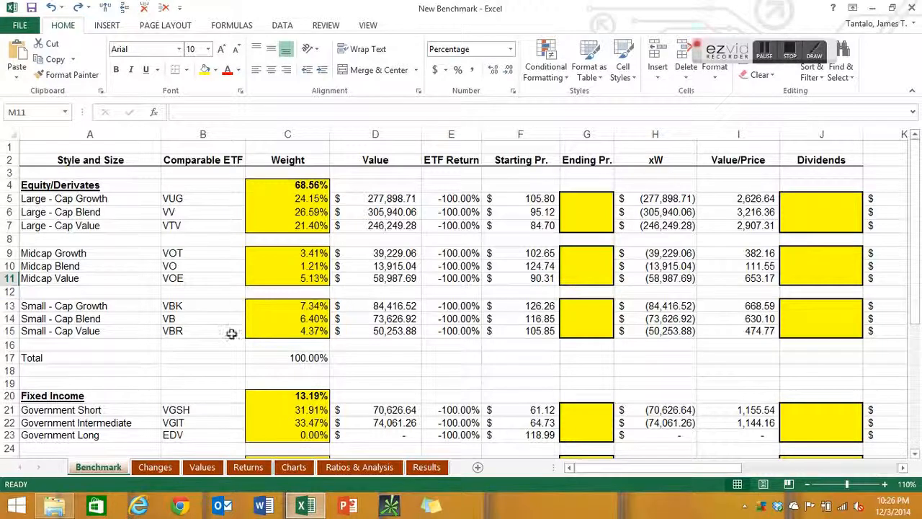
click(167, 469)
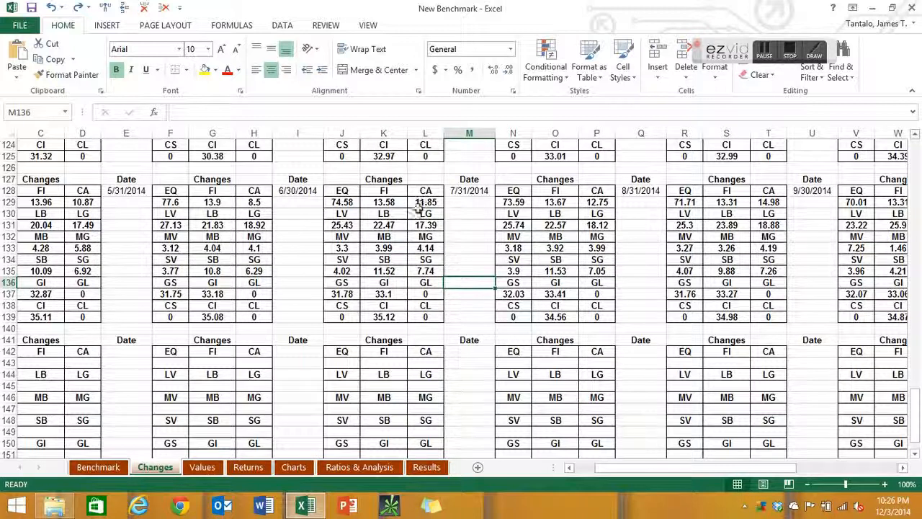
click(203, 467)
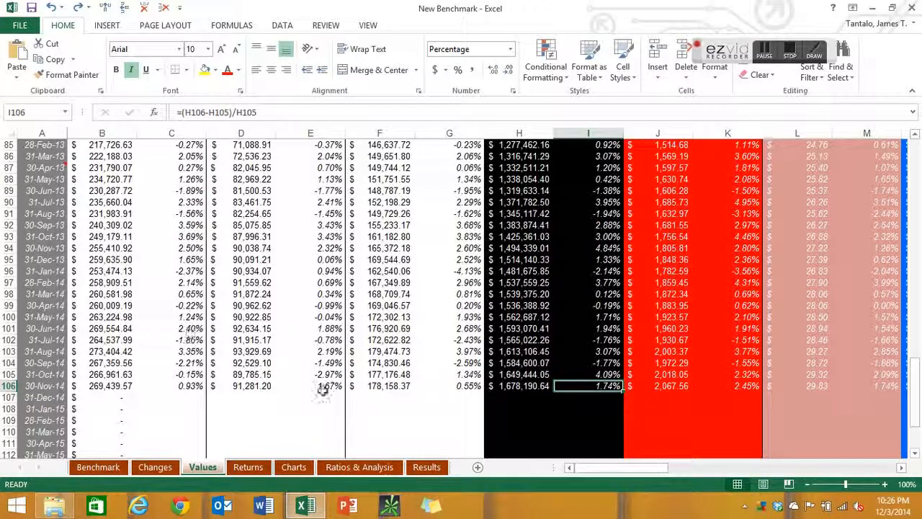
scroll(379, 382, up, 12)
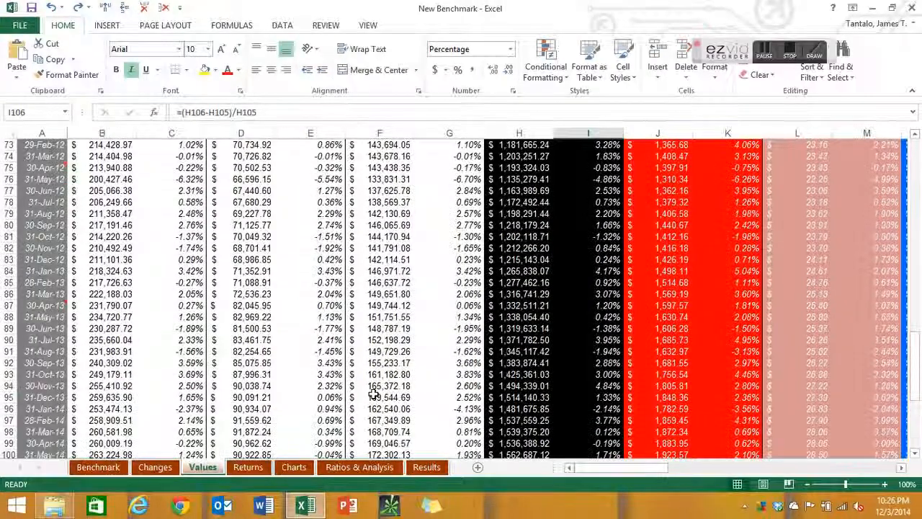
scroll(274, 360, up, 1)
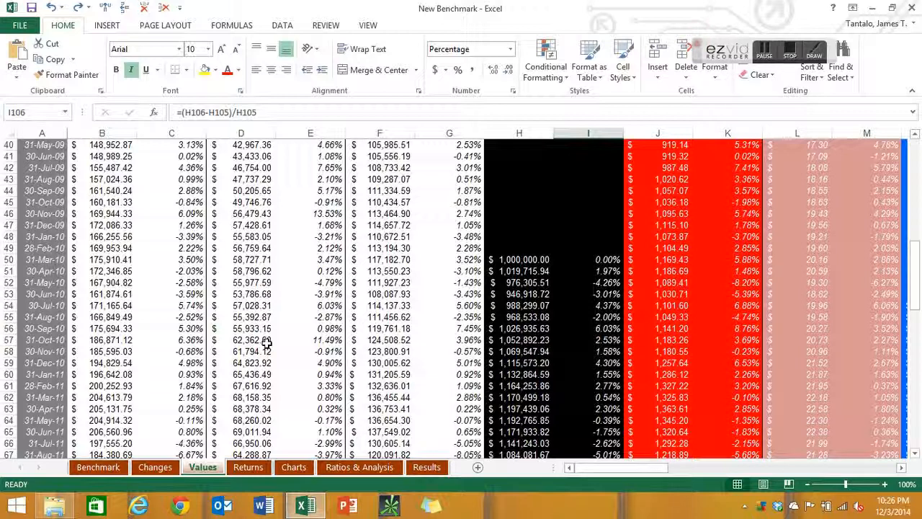
scroll(256, 331, down, 14)
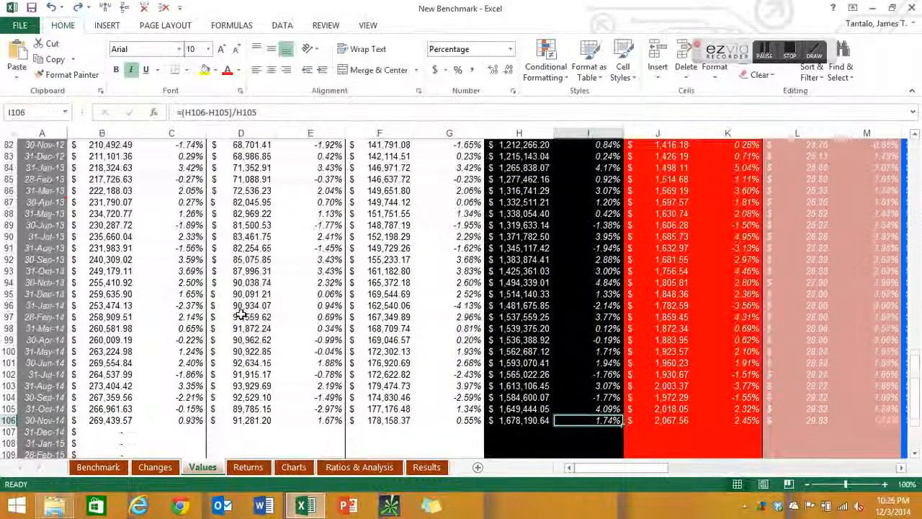
scroll(241, 314, down, 1)
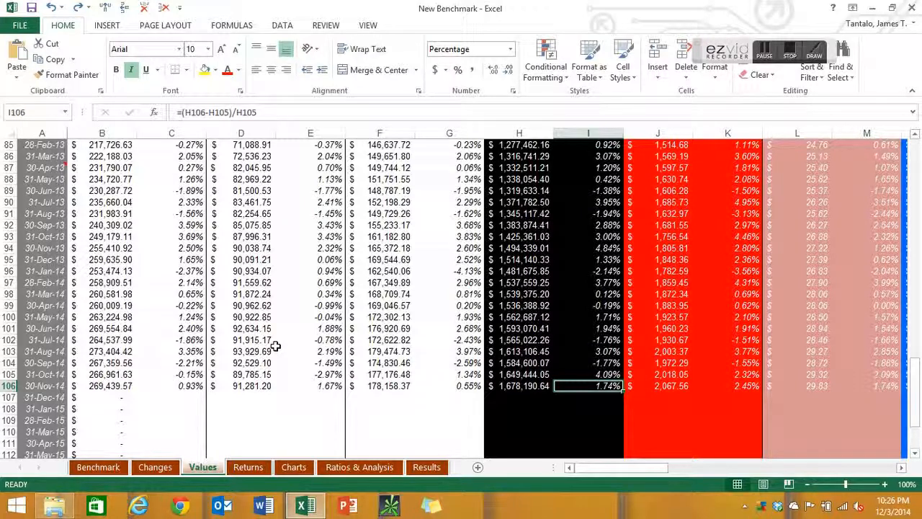
- Reopen the Charts sheet at the main return line chart and deselect the scattergram by selecting cell K28
click(293, 467)
drag(710, 468, 635, 473)
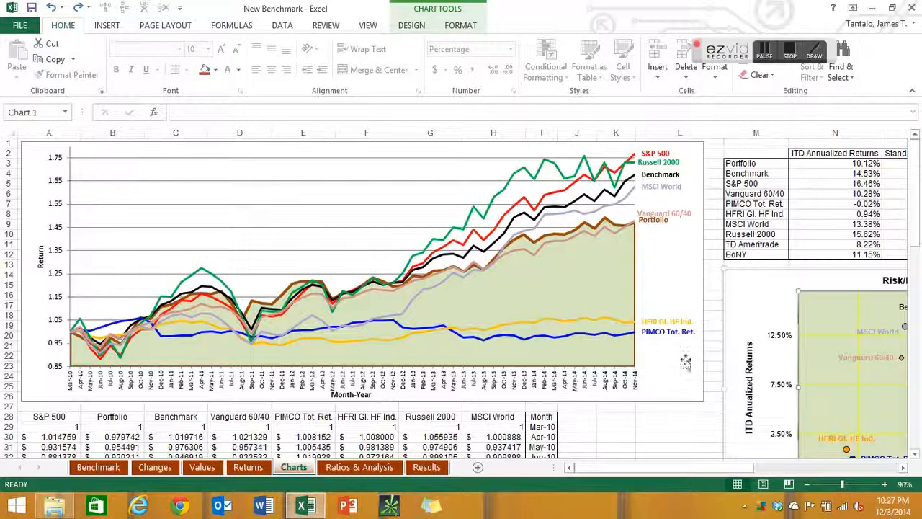
click(611, 417)
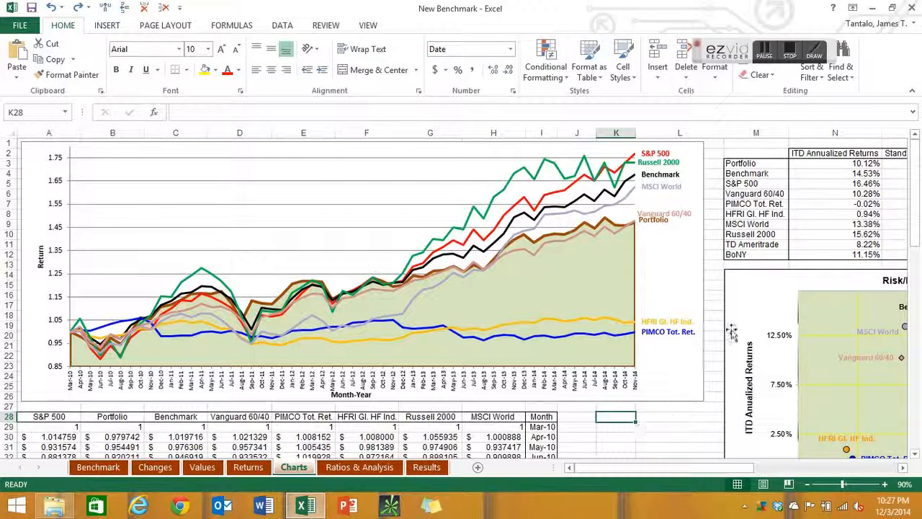